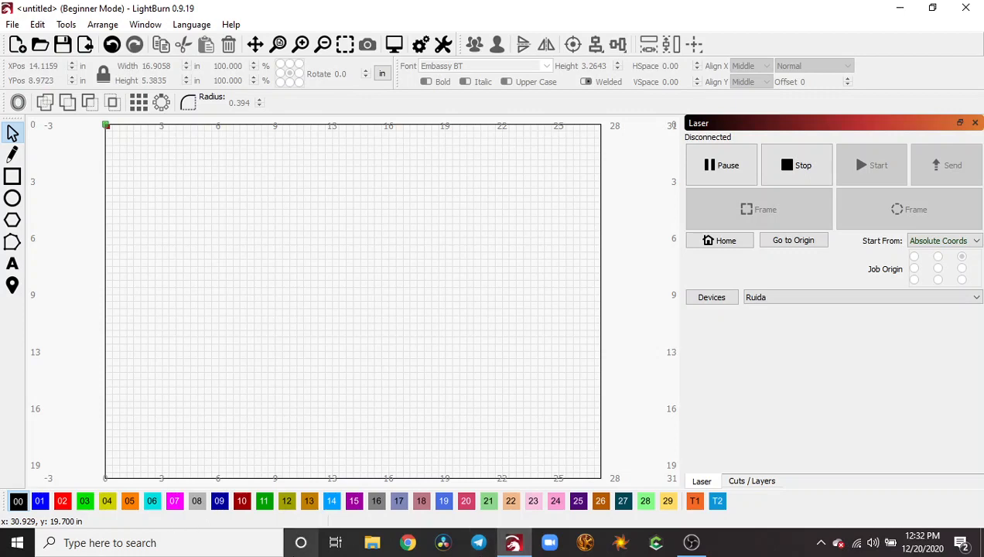
Add a text line in Embassy BT with the couple's first names joined by an ampersand, in the upper half of the workspace
click(12, 266)
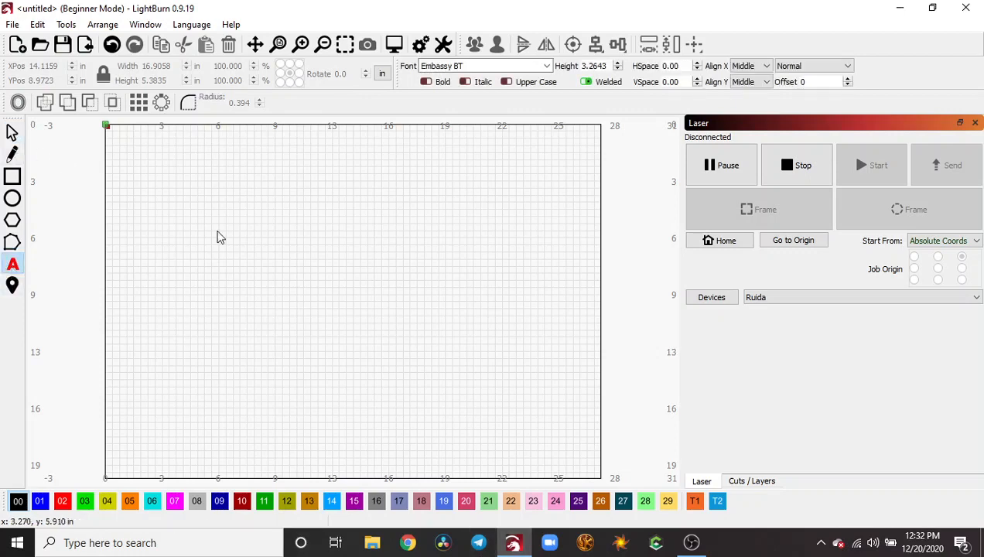
click(284, 234)
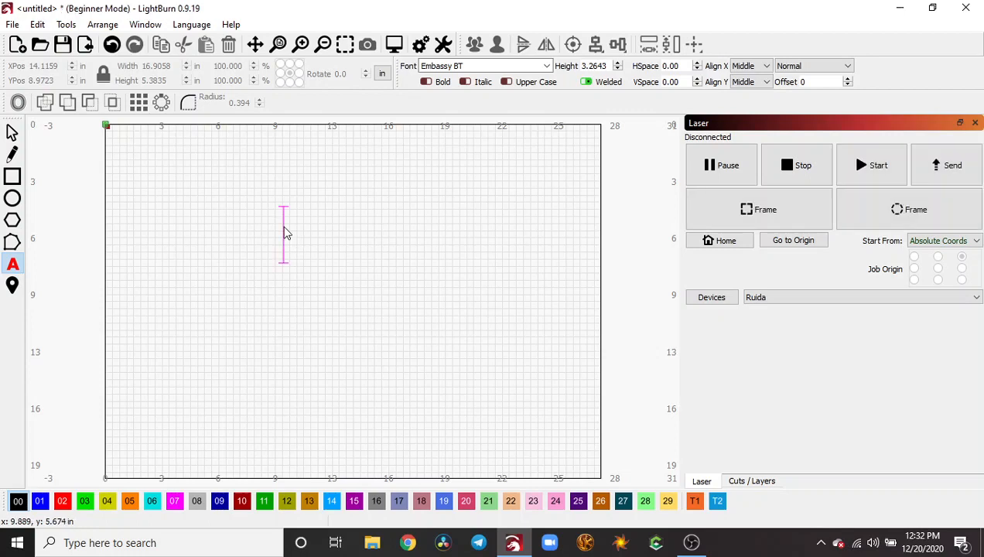
text(Zech)
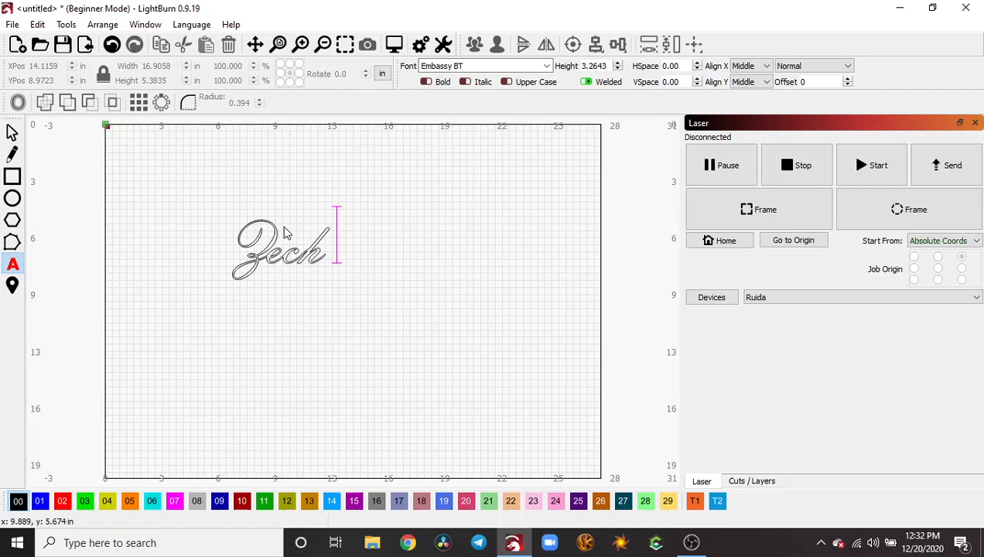
text( &)
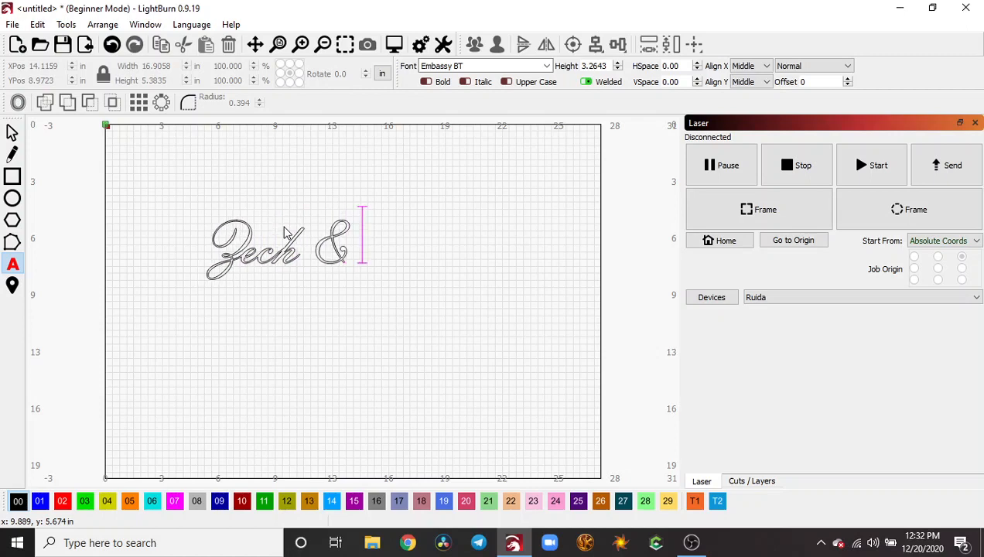
text( Ashley)
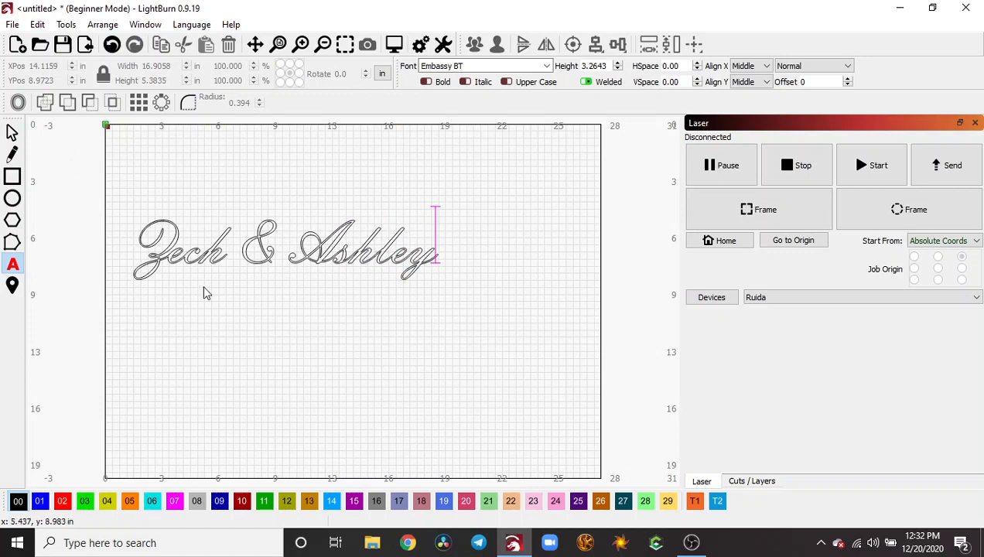
Move the names text to about X 14.29 in, Y 7.95 in and deselect it
click(14, 134)
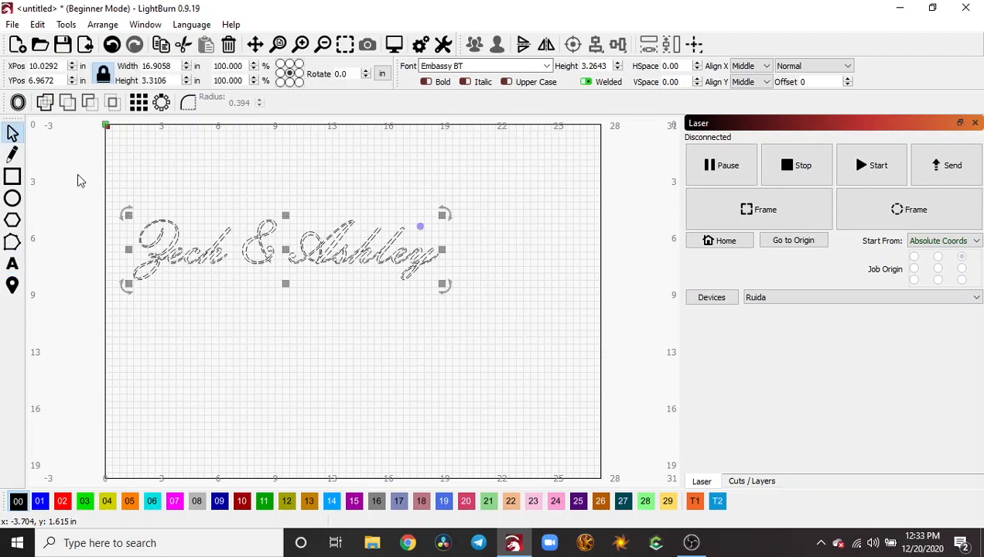
drag(335, 256, 416, 277)
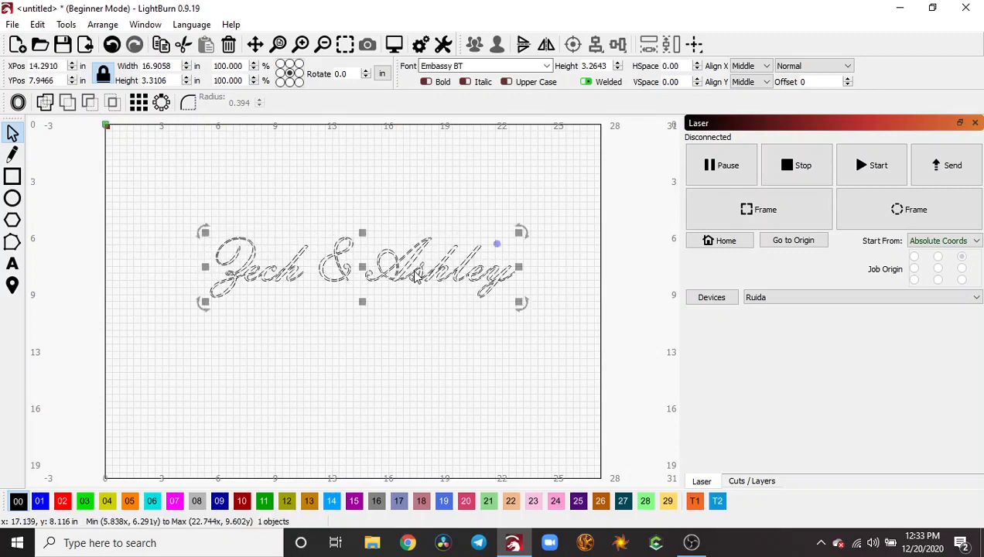
click(277, 346)
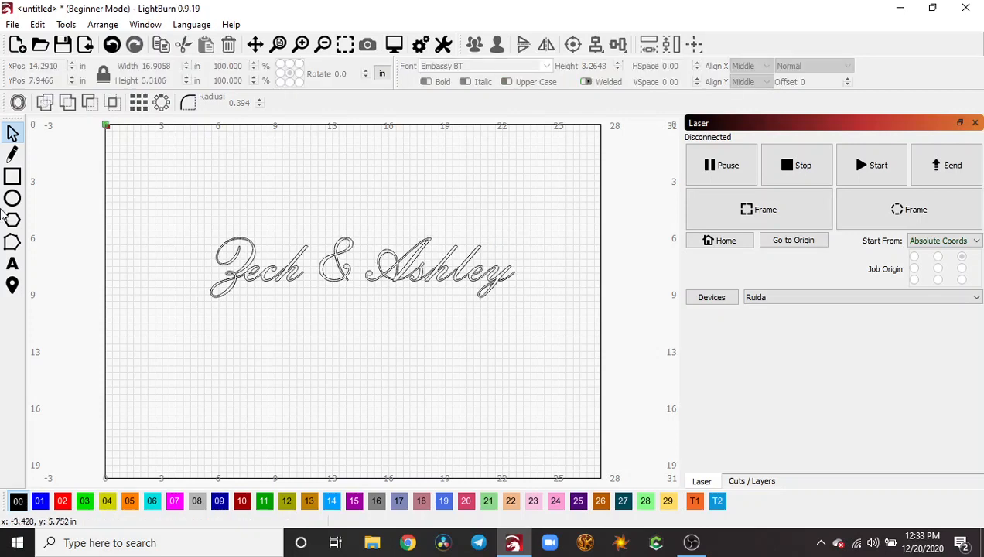
Set the font for new text to Arial Black
click(12, 265)
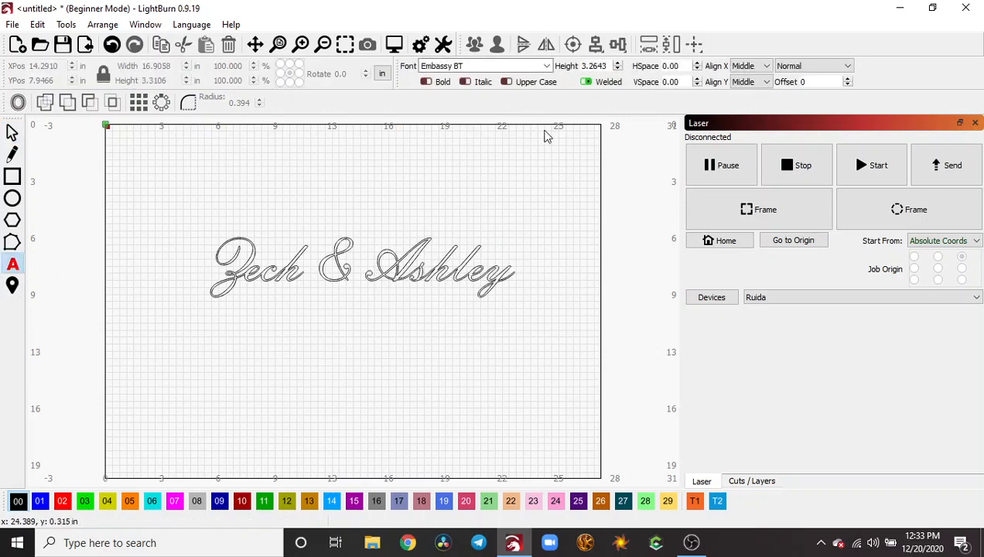
click(547, 68)
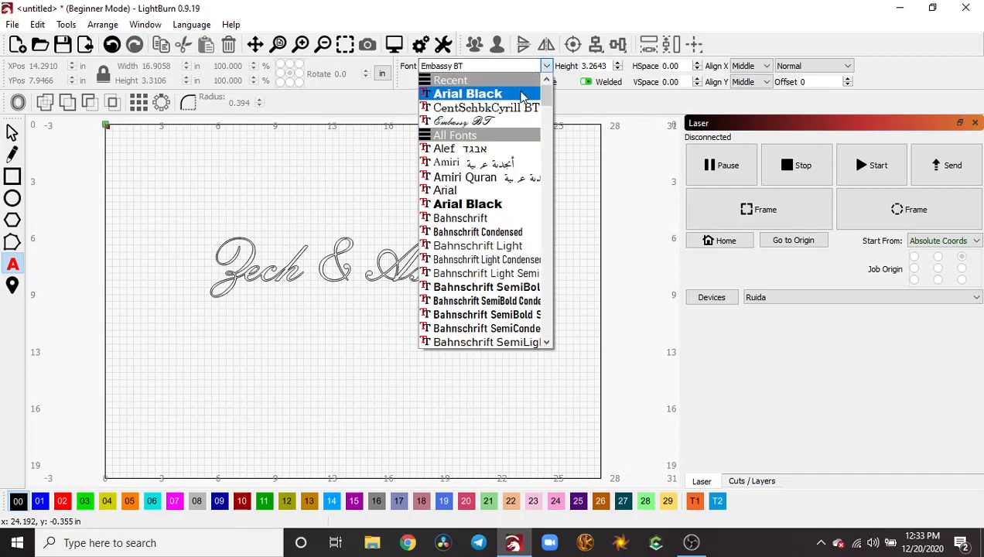
click(521, 94)
Place the text "EST. 2016" below the names and deselect it
click(334, 334)
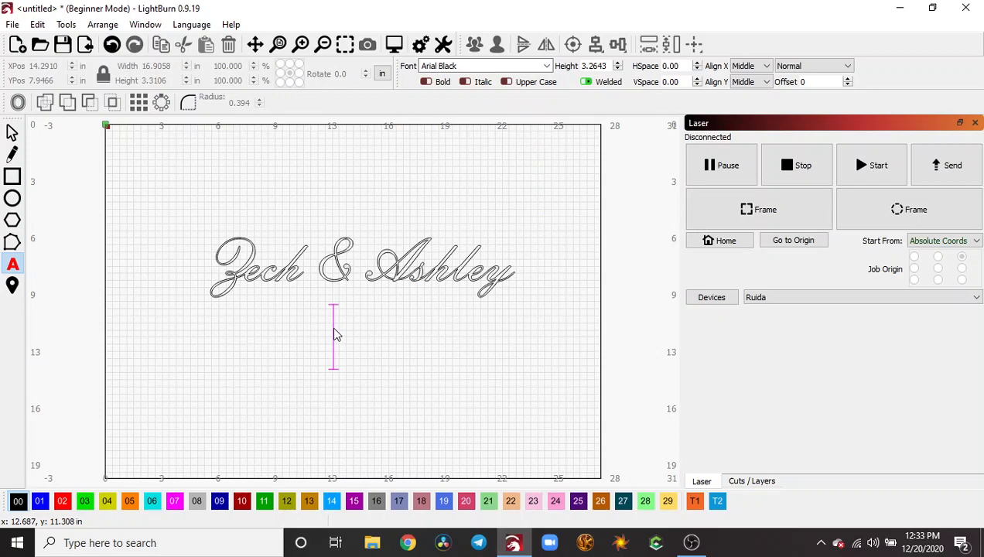
text(EST)
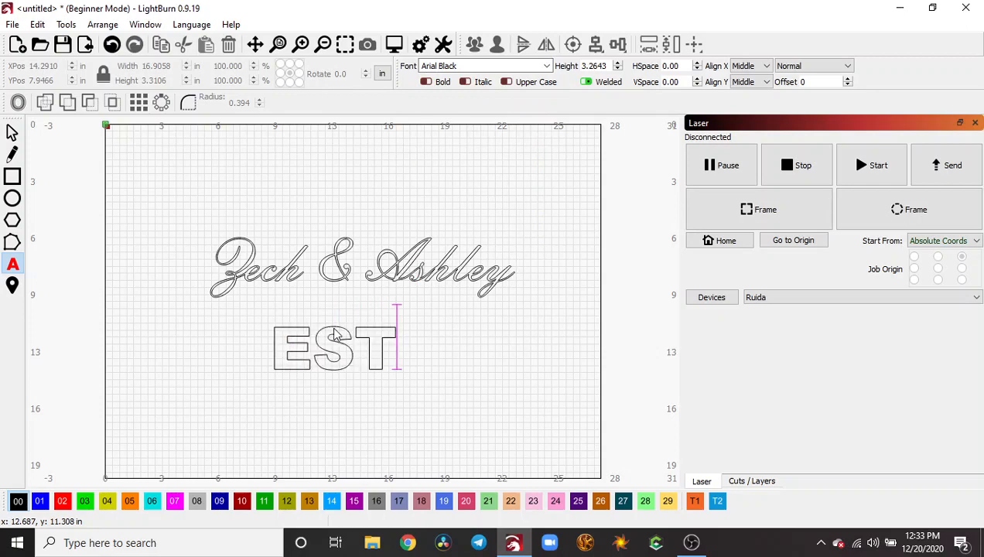
text(. 29)
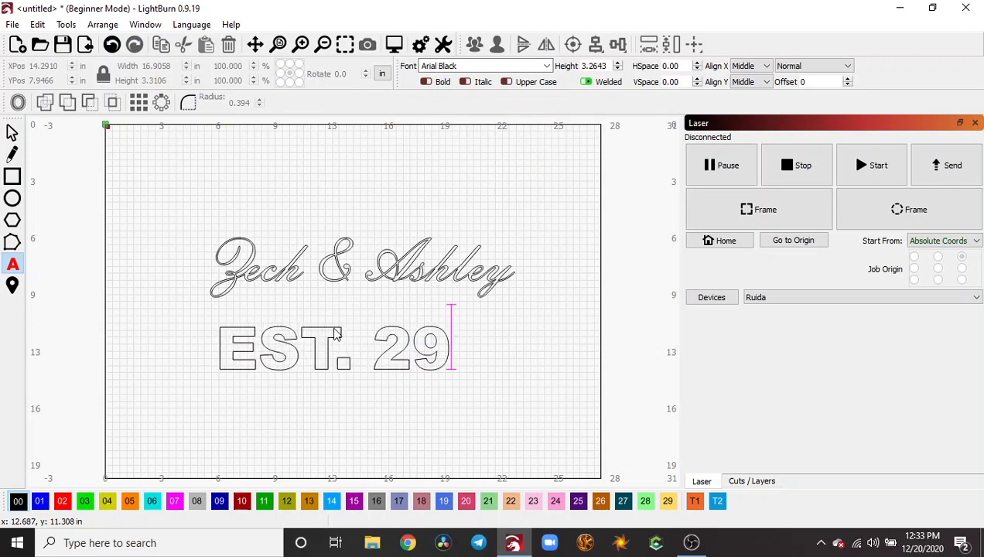
key(BackSpace)
text(016)
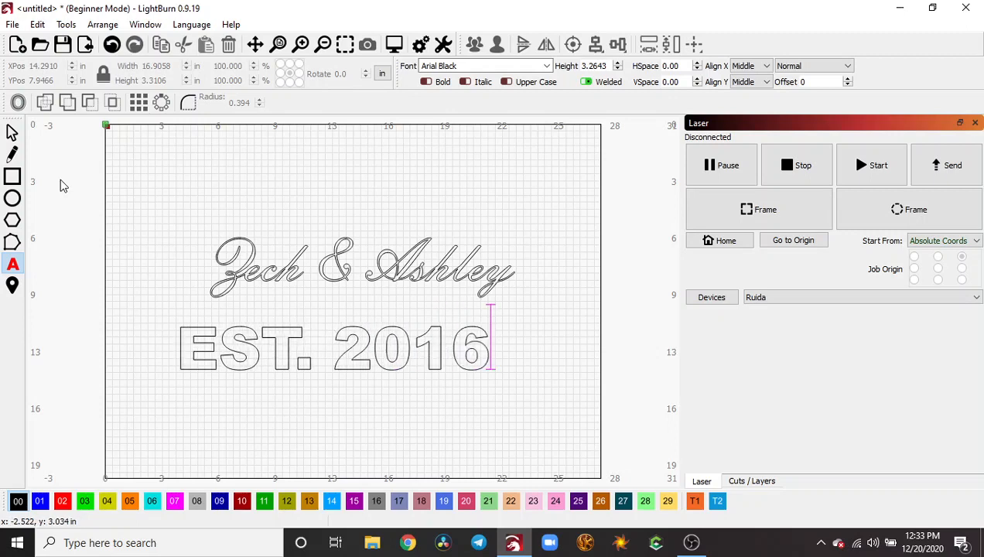
click(12, 133)
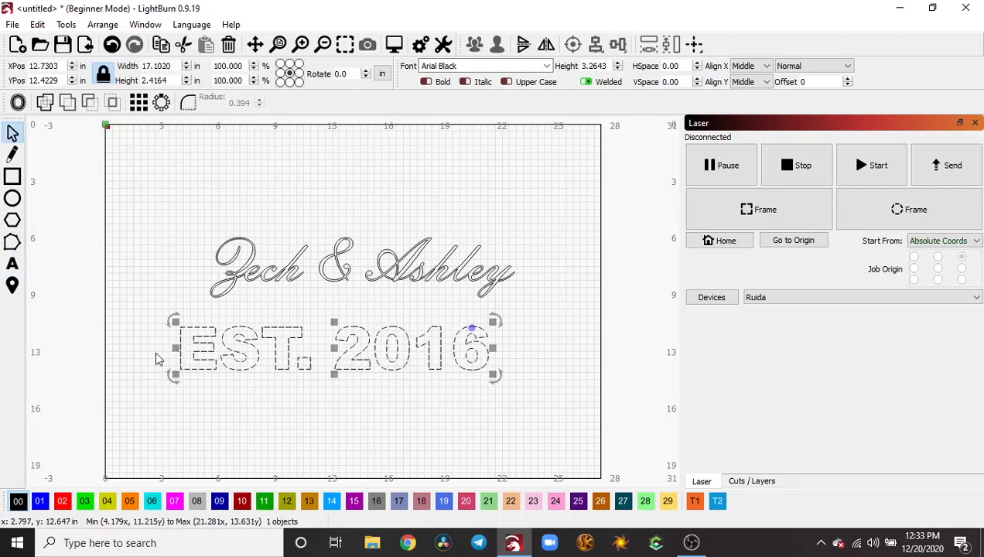
click(251, 397)
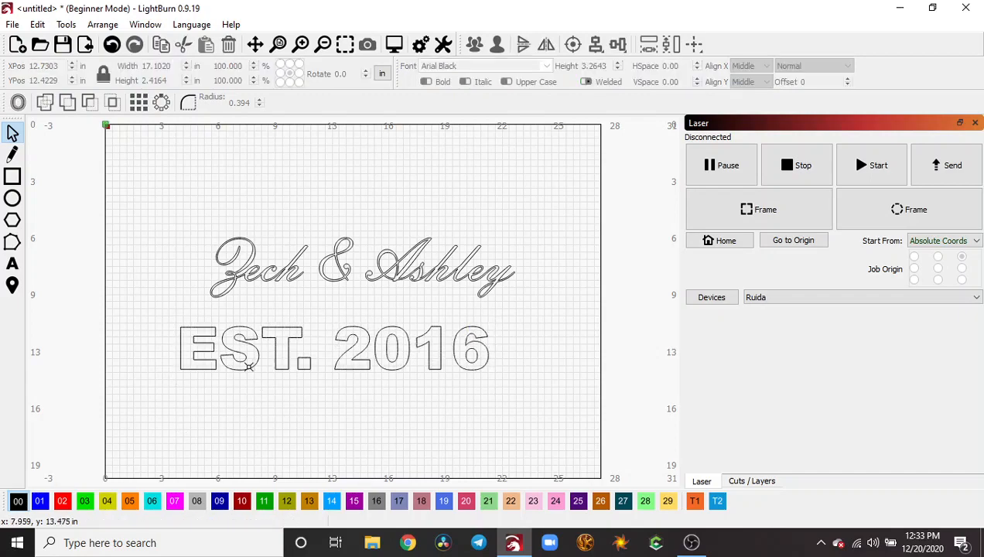
Try to shrink the "EST. 2016" text to about 12.1 in wide beneath the names, and delete the flipped text
click(248, 364)
drag(175, 374, 265, 292)
click(256, 367)
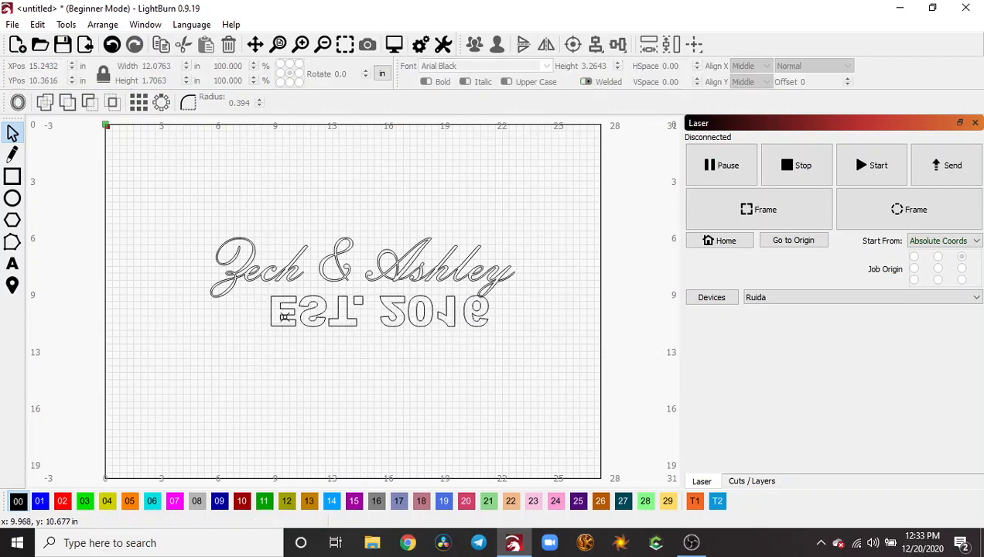
click(300, 308)
drag(315, 316, 300, 363)
right_click(340, 360)
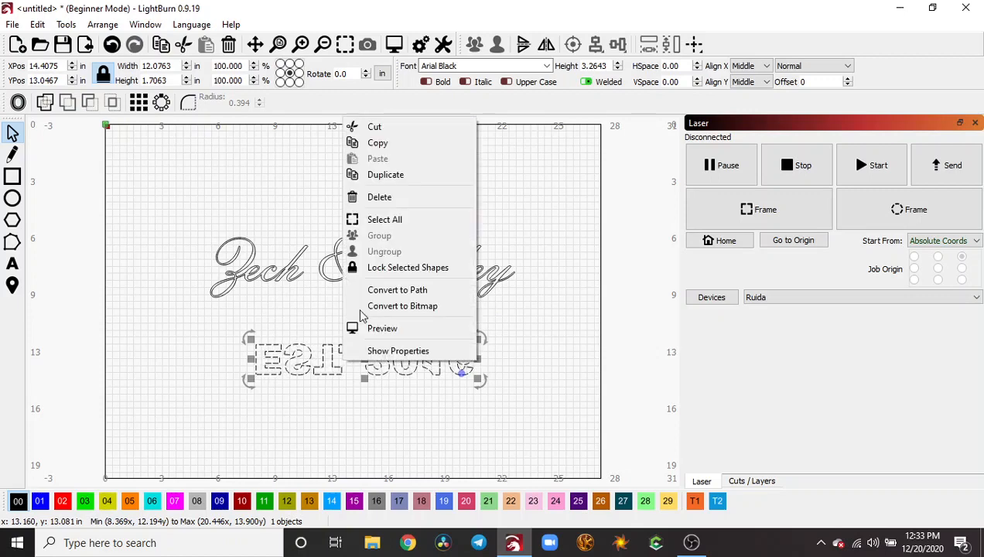
click(379, 198)
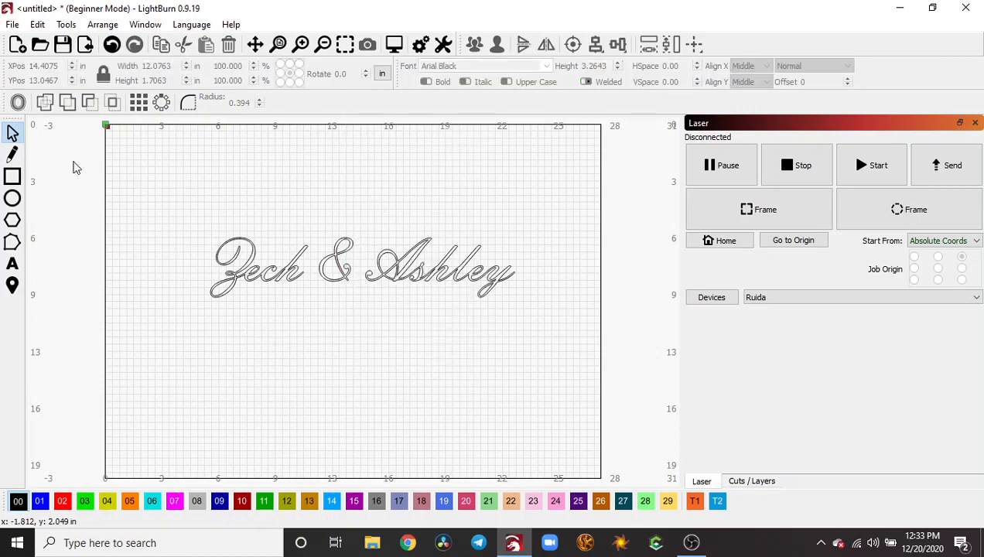
Add new Arial Black text reading "EST. 2016" below the names
click(12, 264)
click(277, 332)
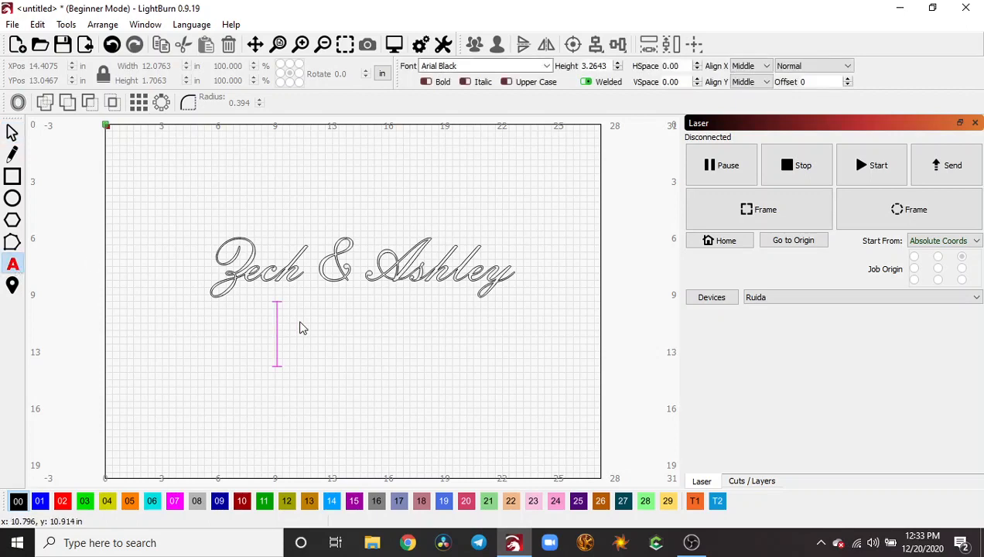
text(EST)
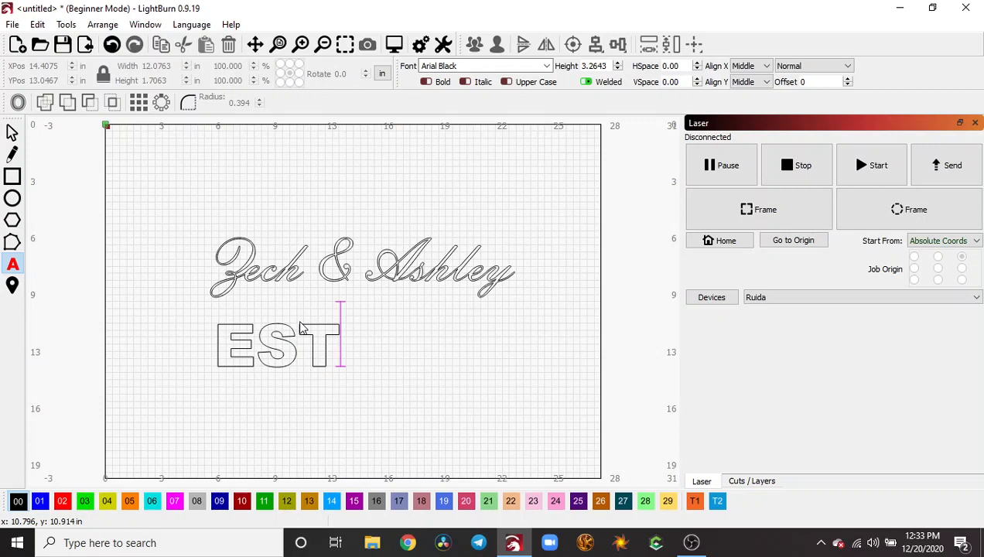
text(. 2)
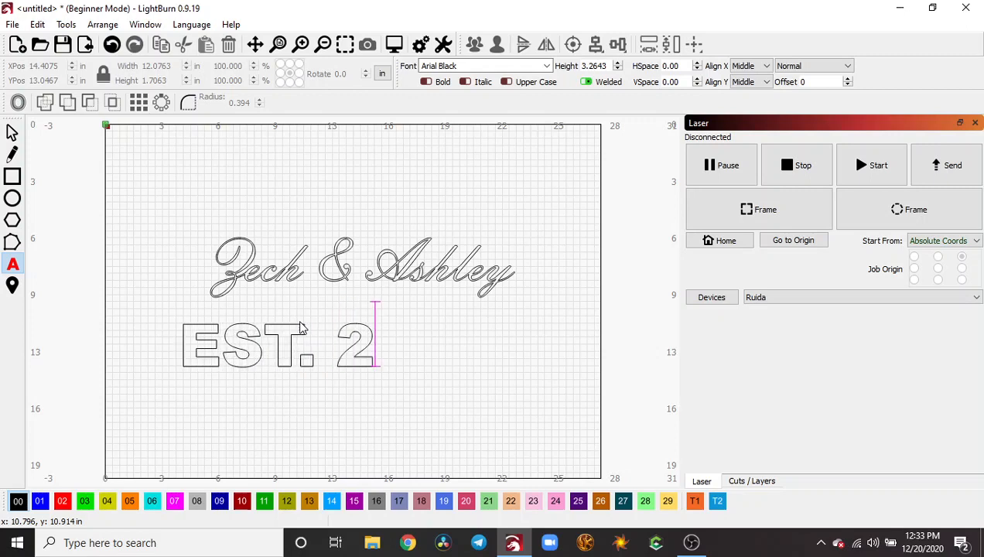
text(016)
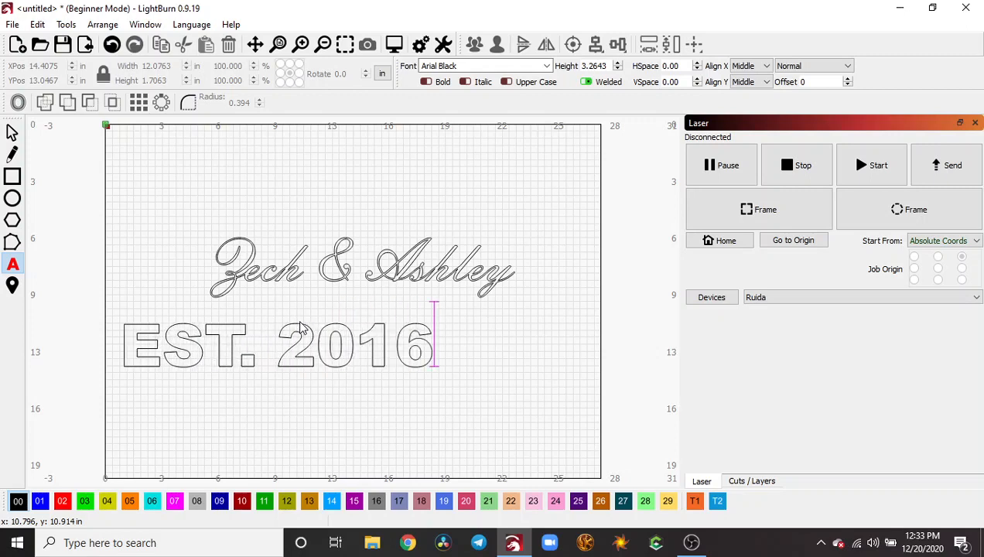
Scale the "EST. 2016" text to about 11.43 in wide and position it beneath the names at about X 14.16 in, Y 11.72 in
click(12, 133)
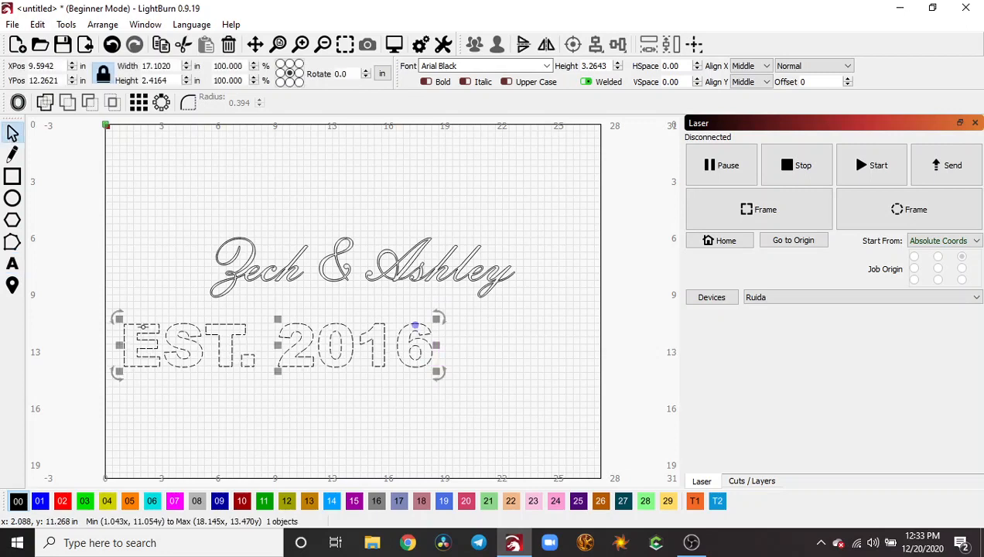
drag(151, 341, 237, 341)
drag(205, 375, 307, 338)
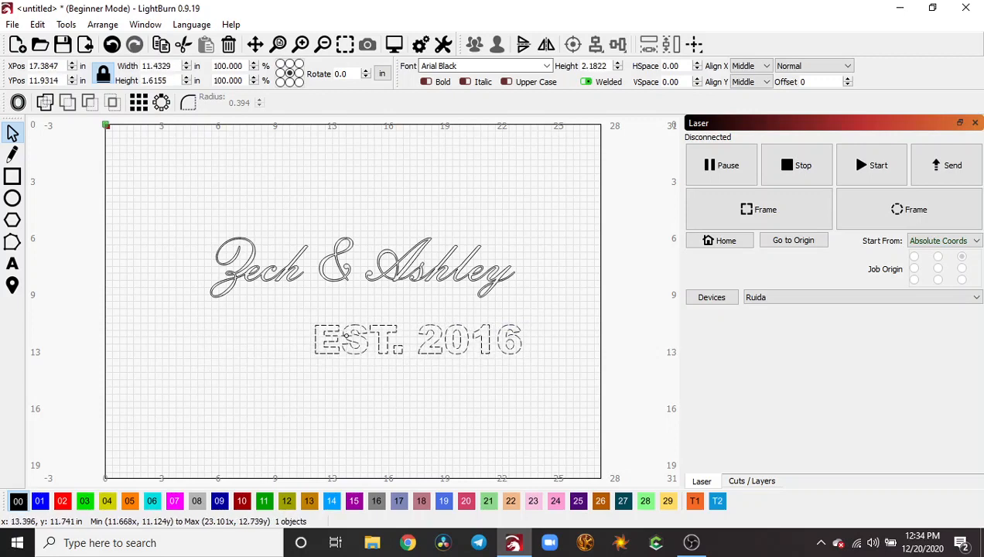
drag(367, 338, 306, 334)
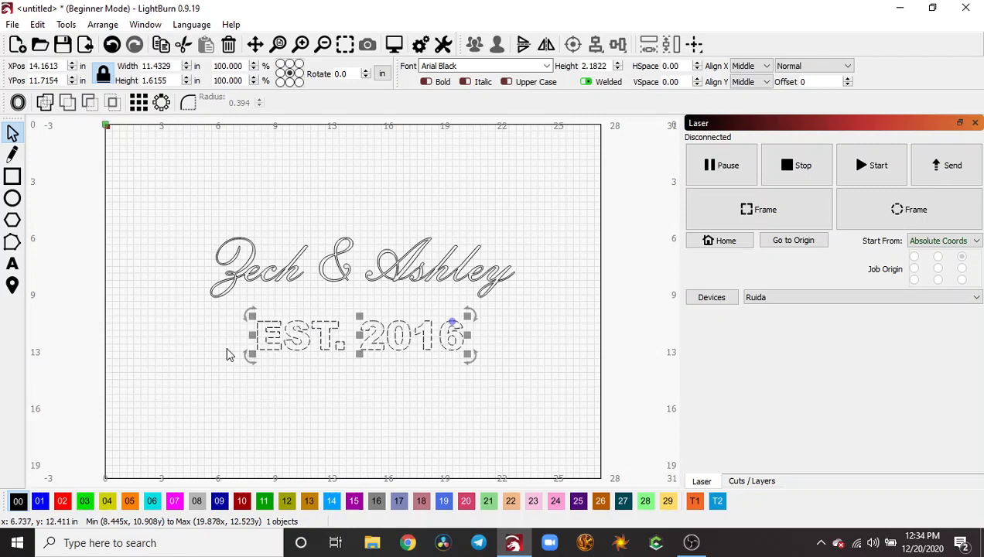
Try to draw a thin bar about 2.96 by 0.28 in left of "EST. 2016", and undo the drawn rectangles
click(13, 176)
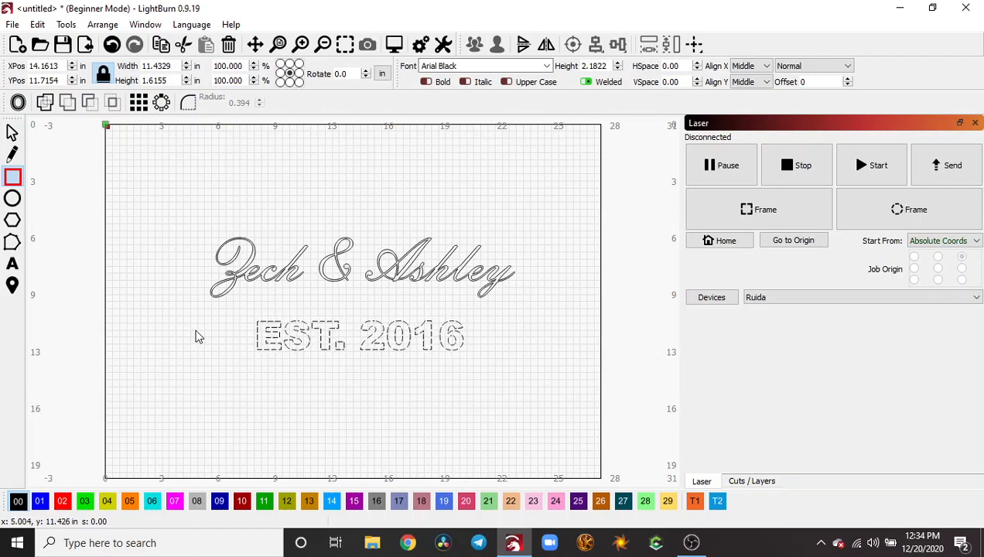
mouse_move(194, 331)
mouse_down()
mouse_move(249, 343)
mouse_move(258, 335)
mouse_move(184, 344)
mouse_up()
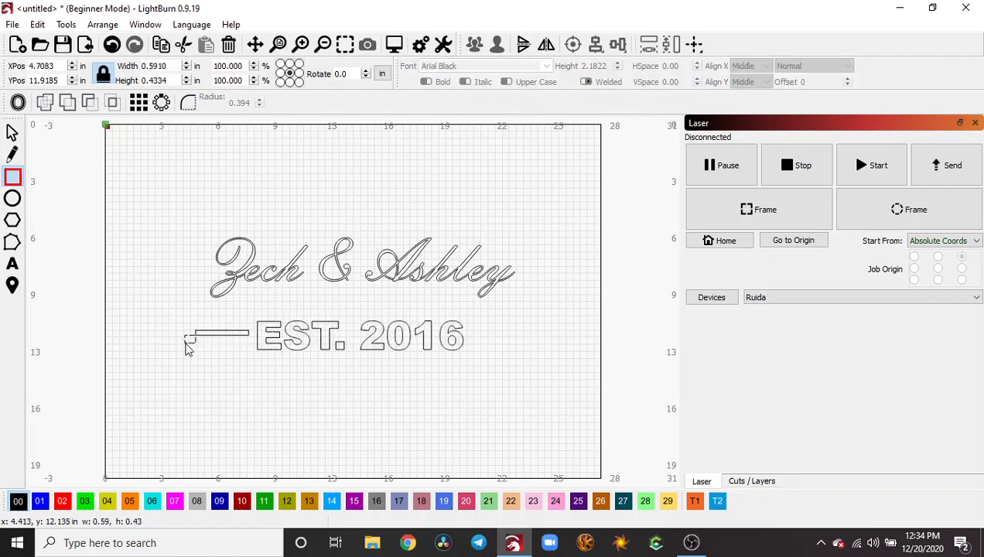
click(112, 44)
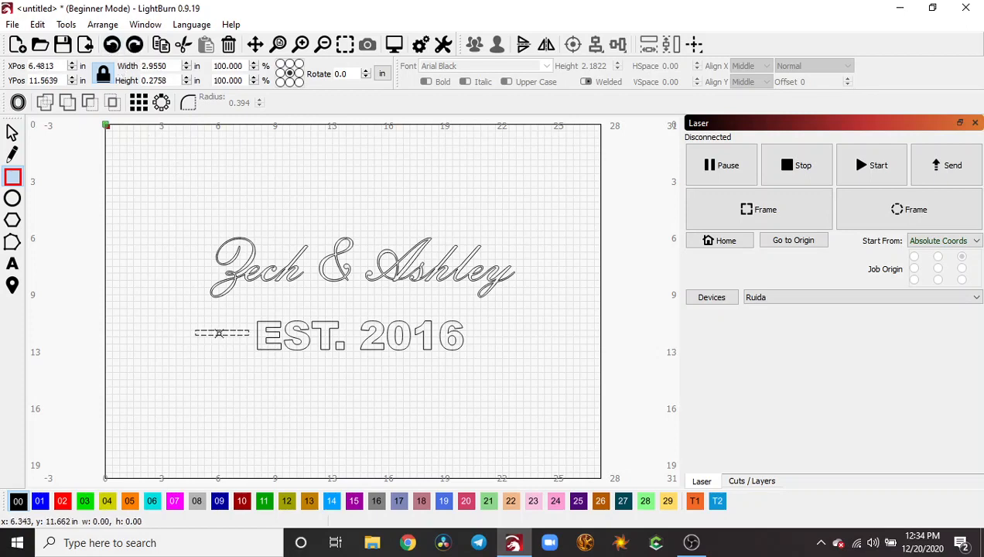
click(112, 44)
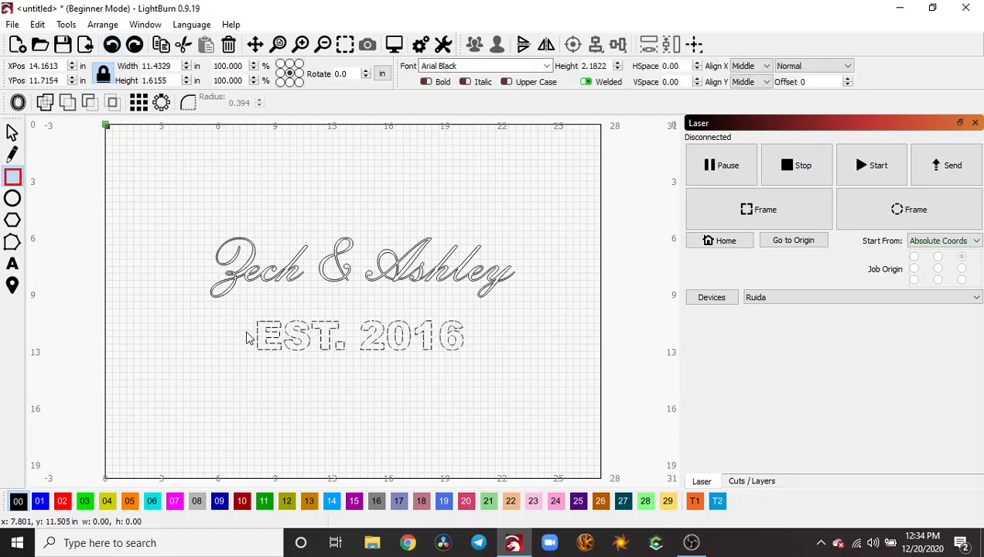
Draw a thin horizontal rectangle about 2.96 by 0.35 in just left of the "EST. 2016" text and deselect it
drag(246, 331, 191, 335)
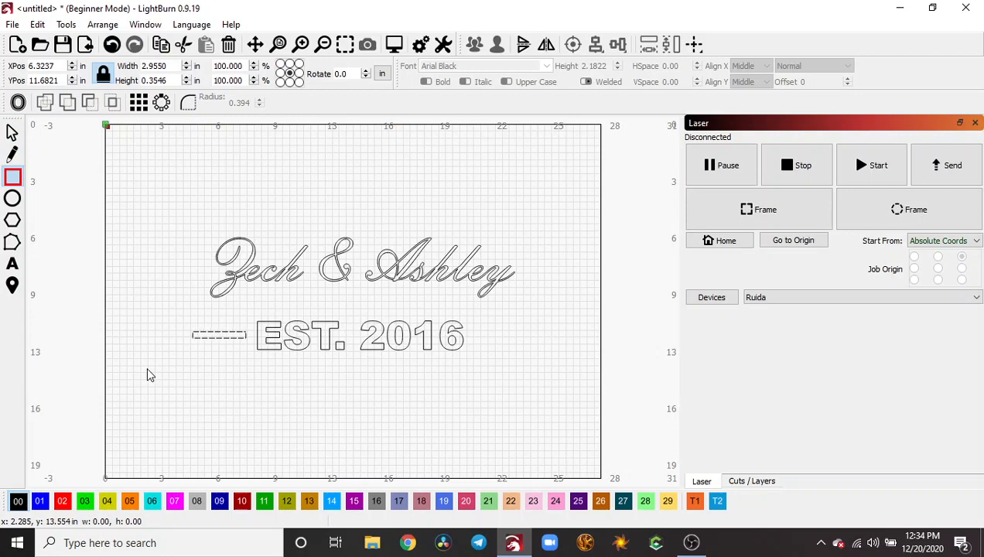
click(12, 133)
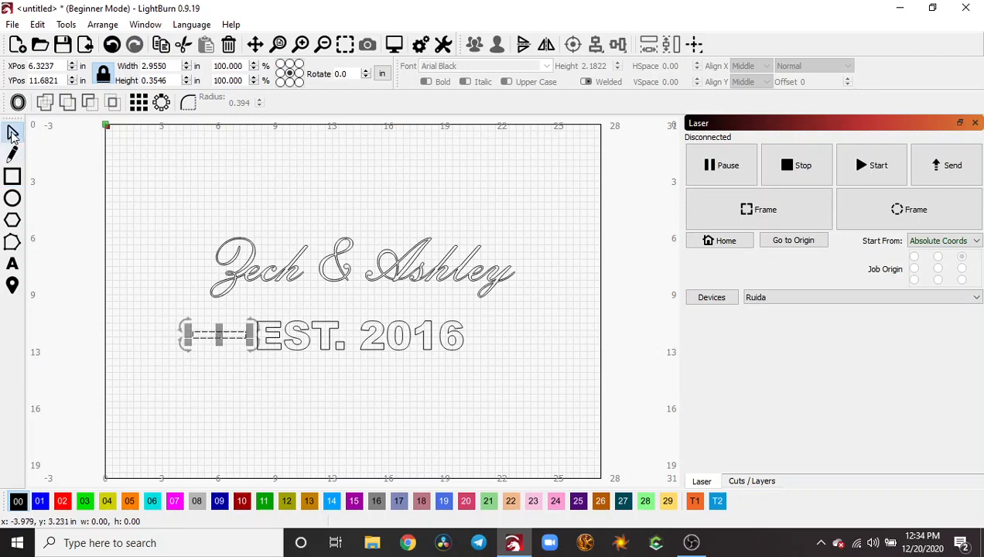
click(231, 376)
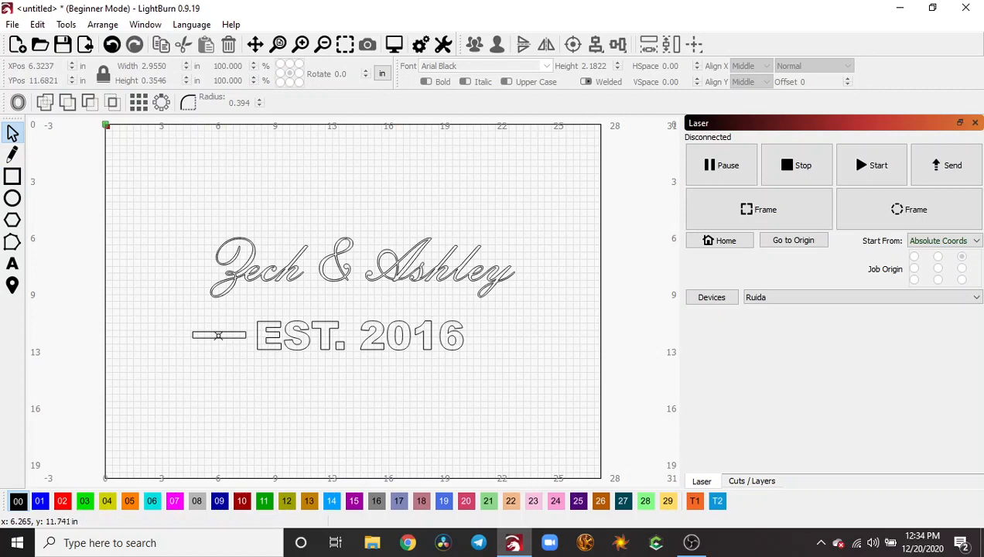
Duplicate the bar and place the copy on the other side of "EST. 2016" at about X 21.90 in, Y 11.68 in
click(216, 337)
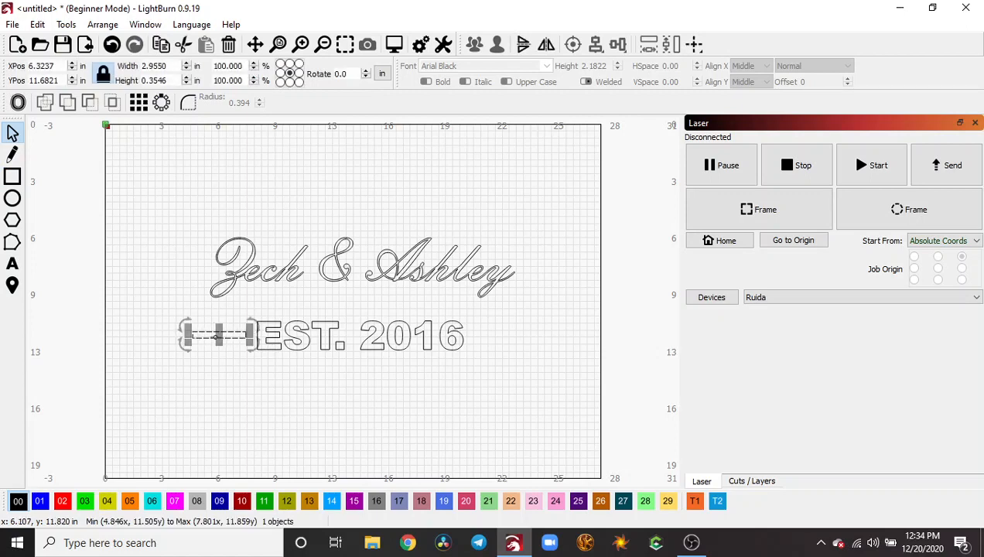
right_click(223, 340)
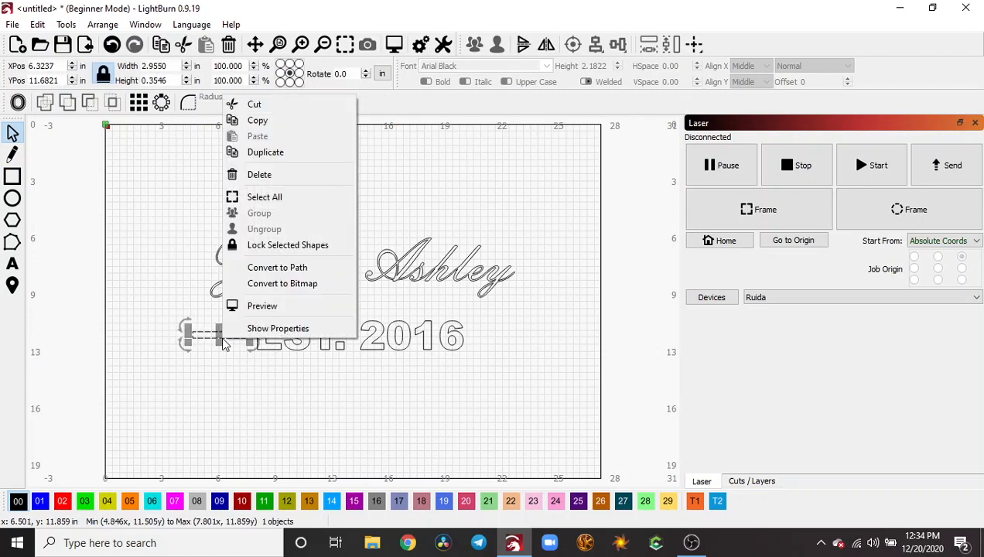
click(250, 153)
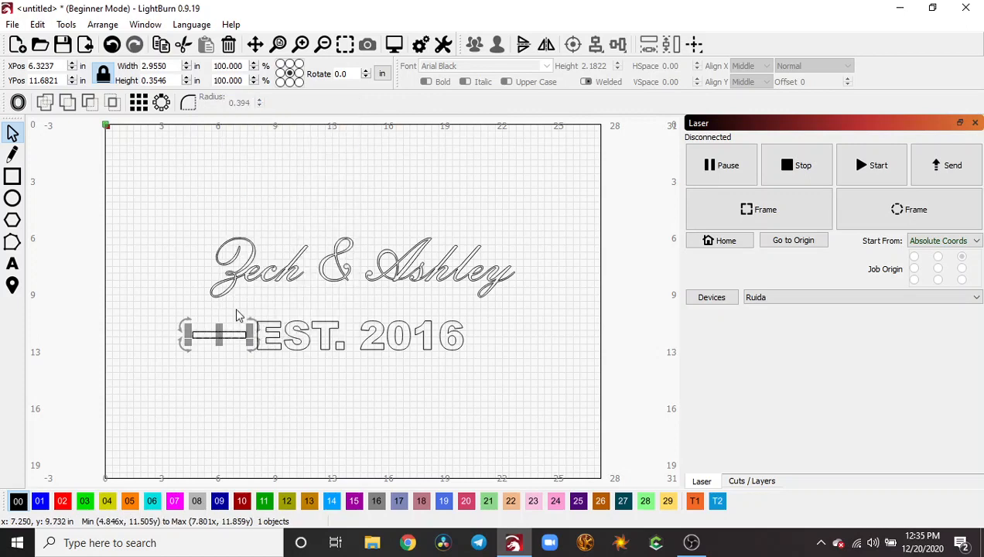
drag(236, 341, 510, 341)
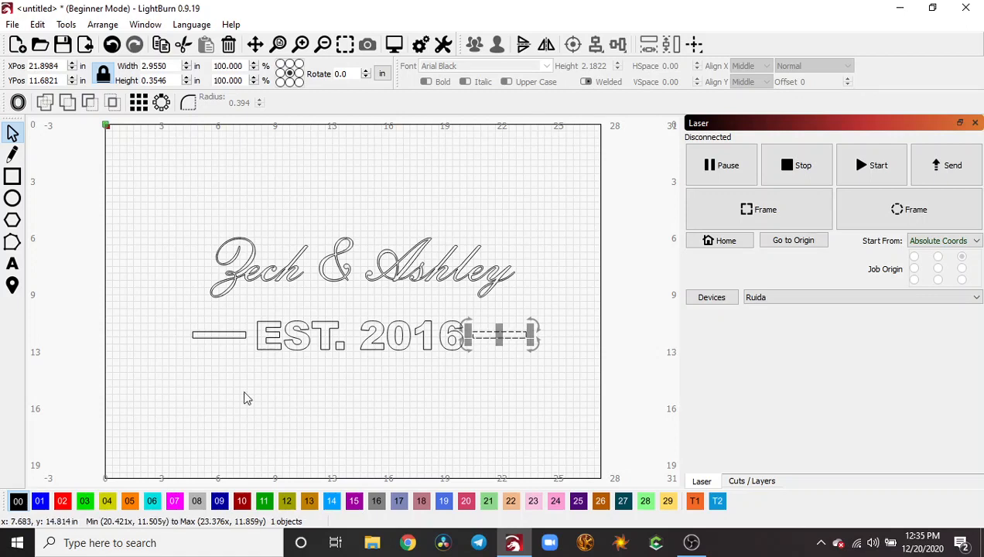
click(65, 312)
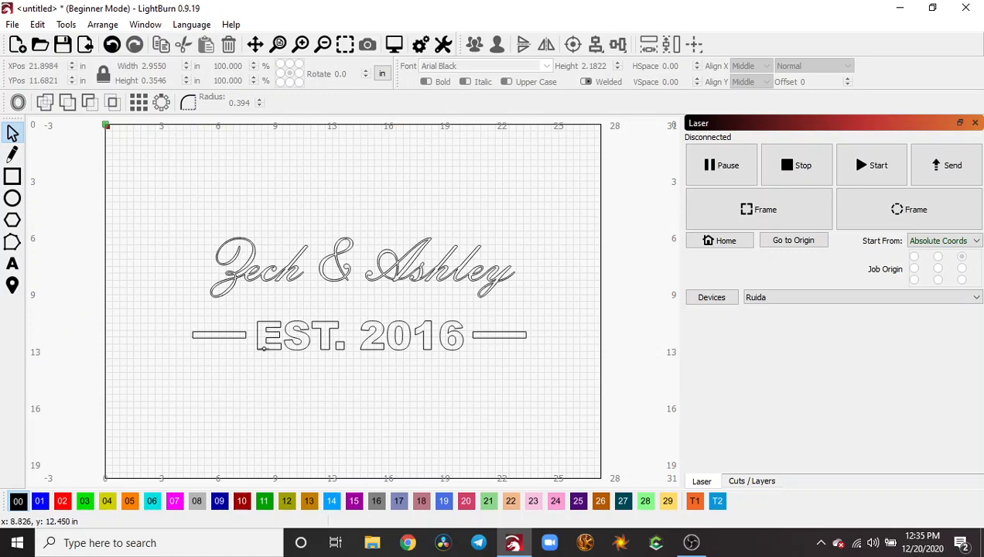
Scale "EST. 2016" down to a text height of about 2.11 in and move the bar before it to about X 6.74 in, Y 11.64 in
click(257, 349)
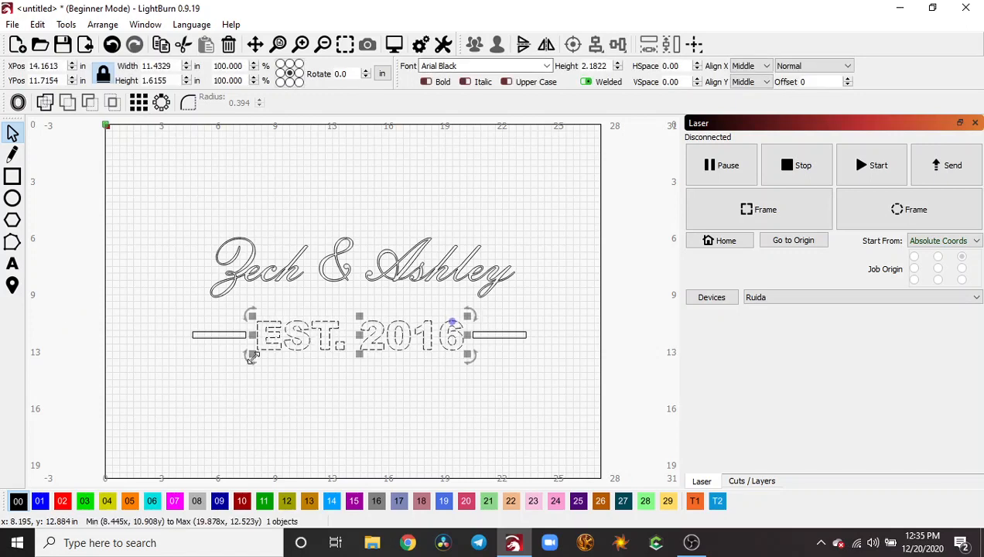
drag(251, 354, 227, 343)
click(122, 363)
click(226, 343)
click(152, 356)
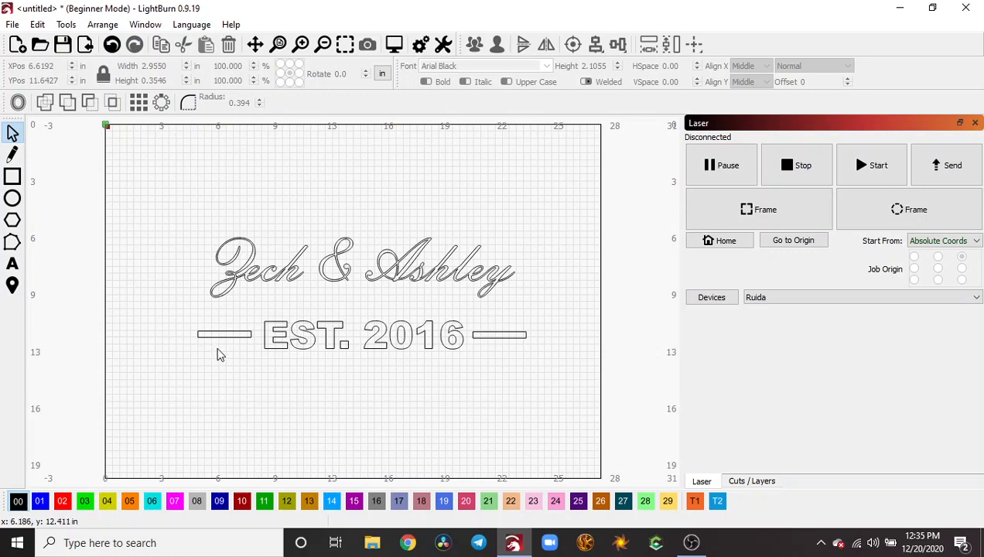
mouse_move(229, 335)
mouse_down()
mouse_move(236, 345)
mouse_move(226, 344)
mouse_up()
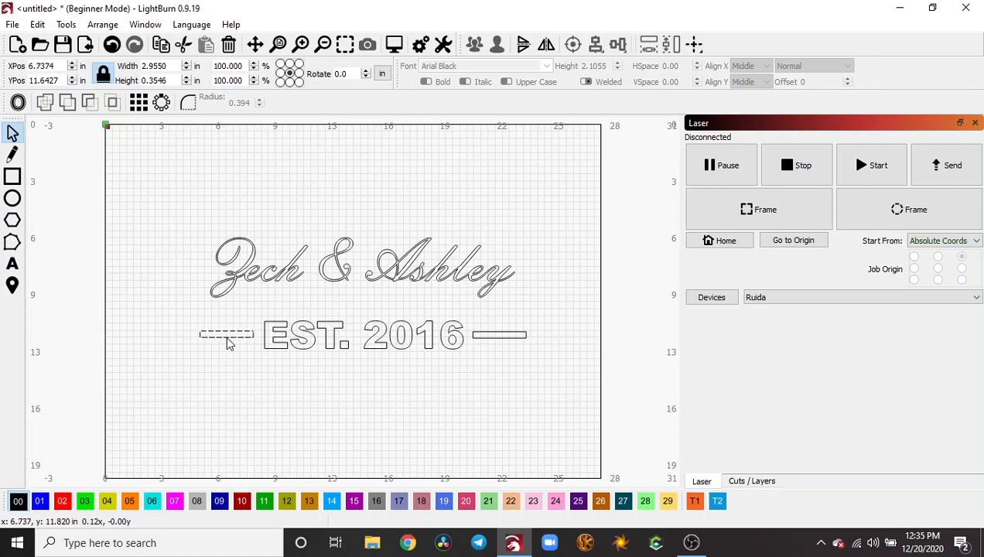
click(201, 363)
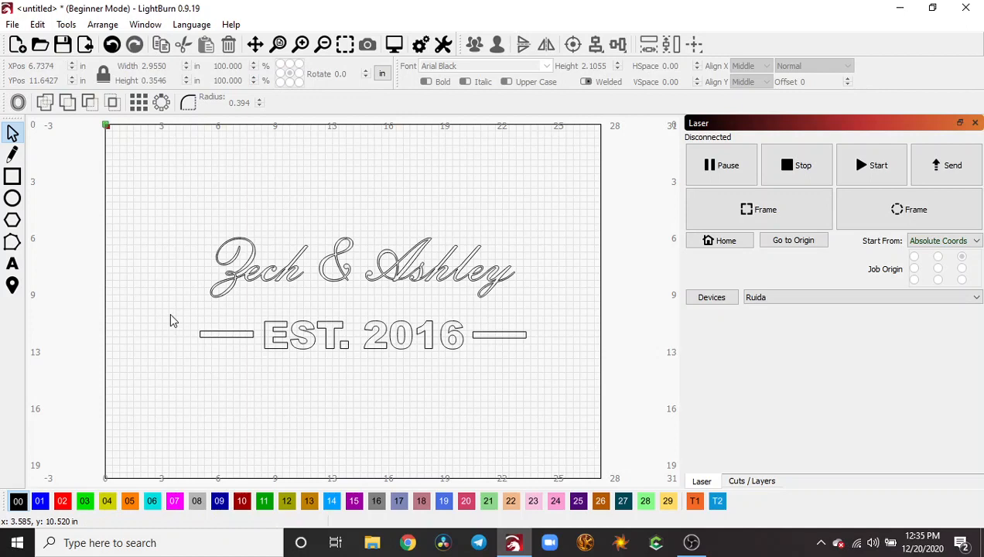
Group the "EST. 2016" text with the two bars beside it and deselect the group
drag(170, 314, 547, 371)
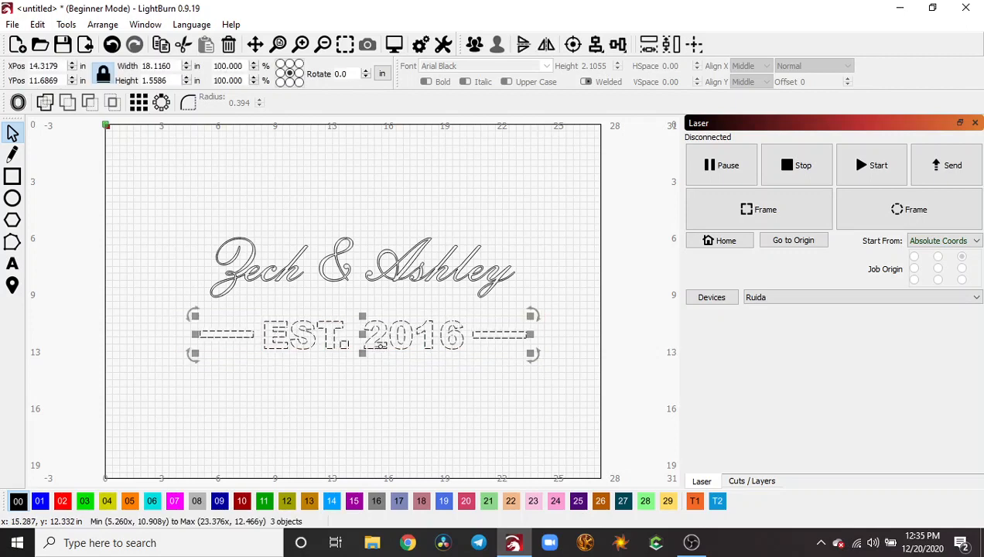
right_click(381, 346)
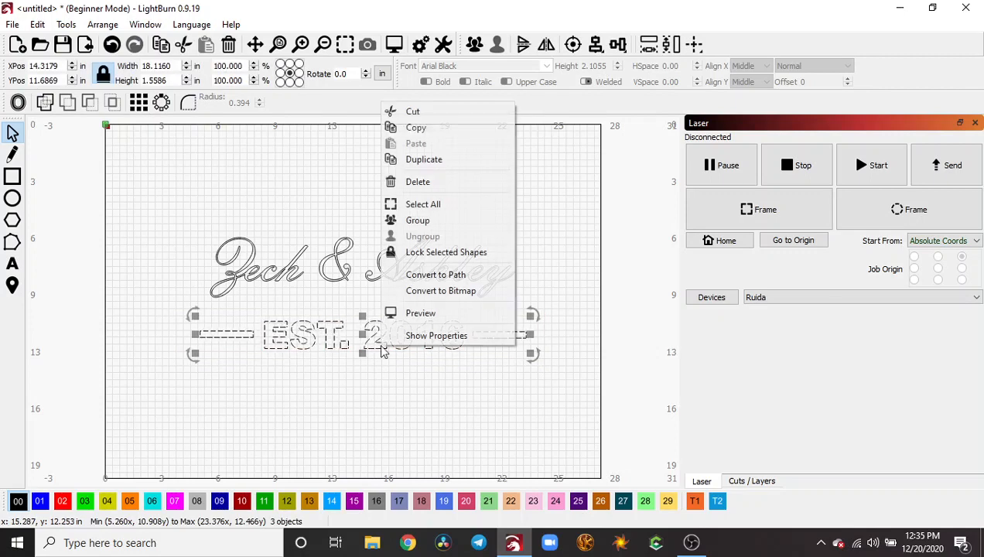
click(418, 221)
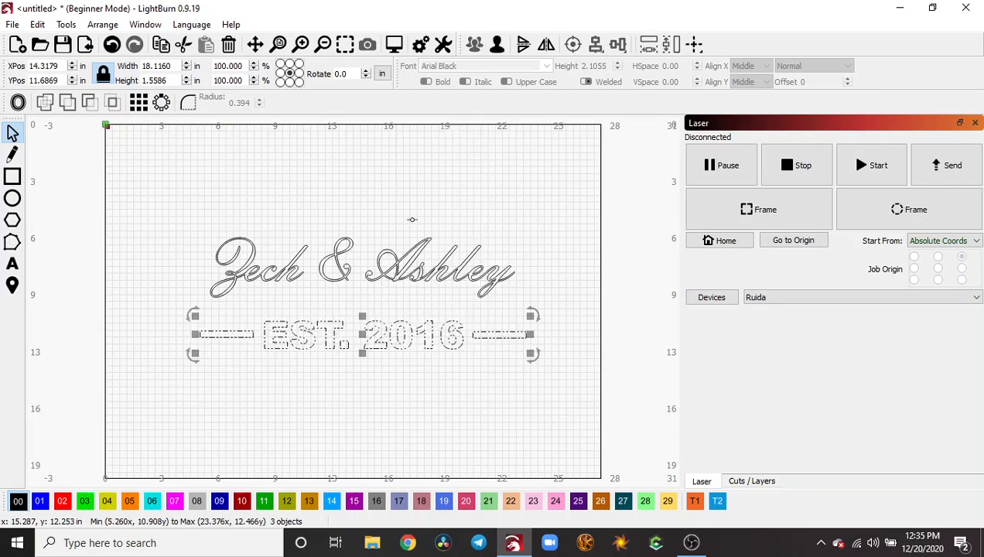
click(215, 424)
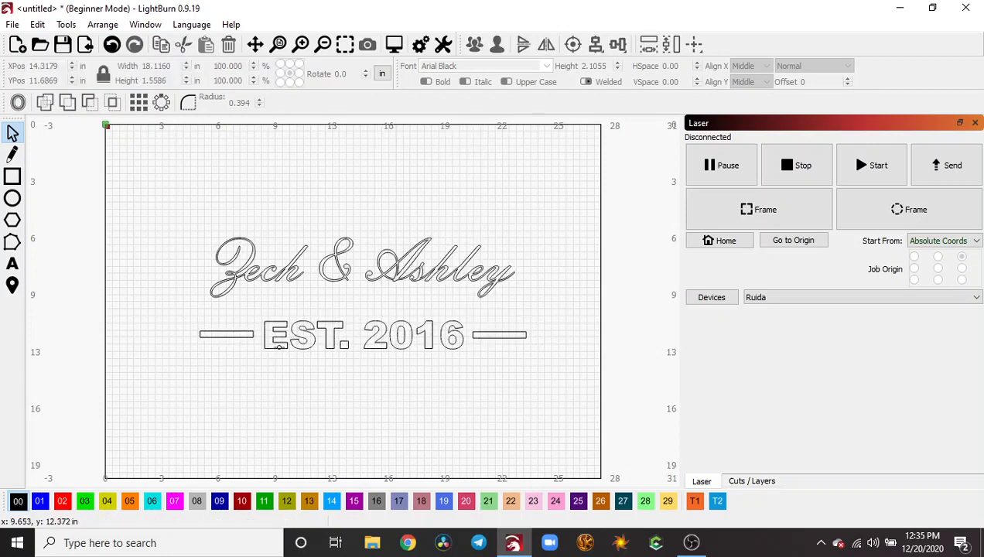
Scale the "EST. 2016" group to about 15.78 in wide and position it beneath the names at about X 14.07 in, Y 11.12 in
mouse_move(278, 352)
mouse_down()
mouse_move(236, 305)
mouse_move(234, 229)
mouse_move(244, 362)
mouse_move(271, 357)
mouse_up()
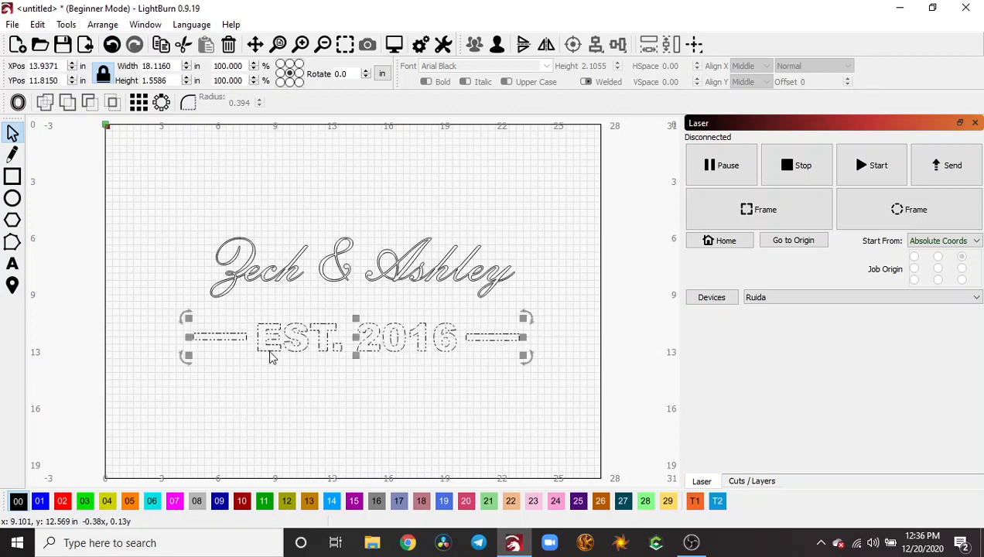
drag(188, 356, 213, 348)
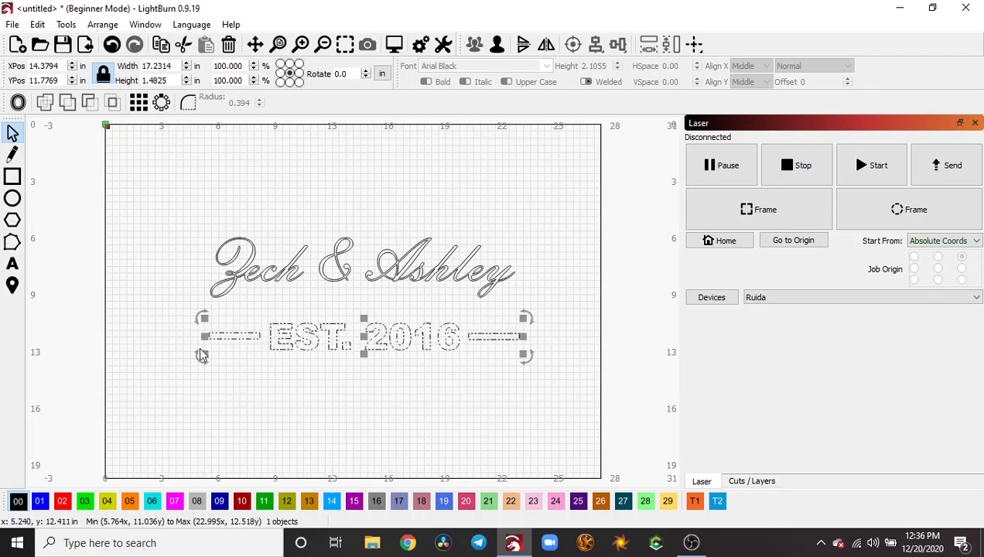
drag(201, 354, 229, 339)
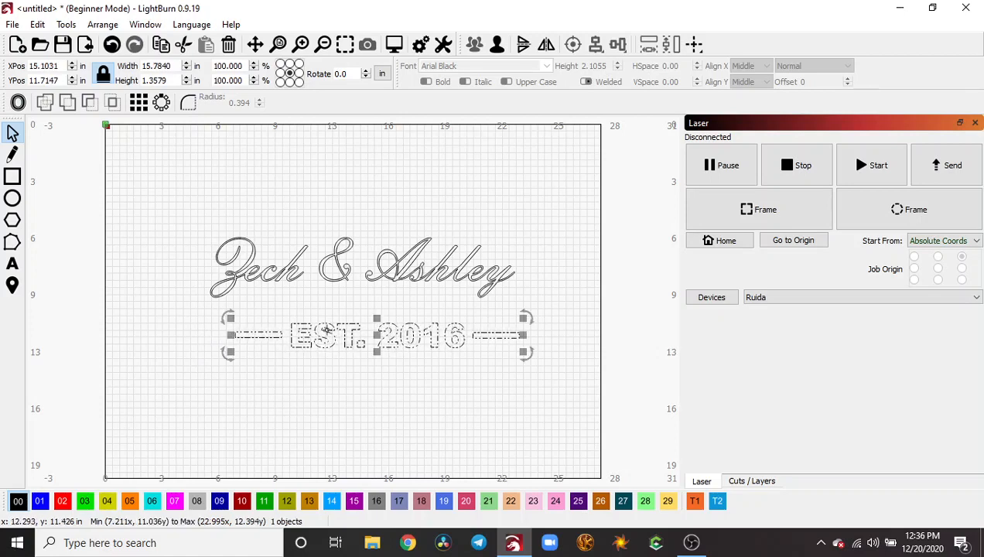
drag(326, 331, 310, 321)
click(294, 374)
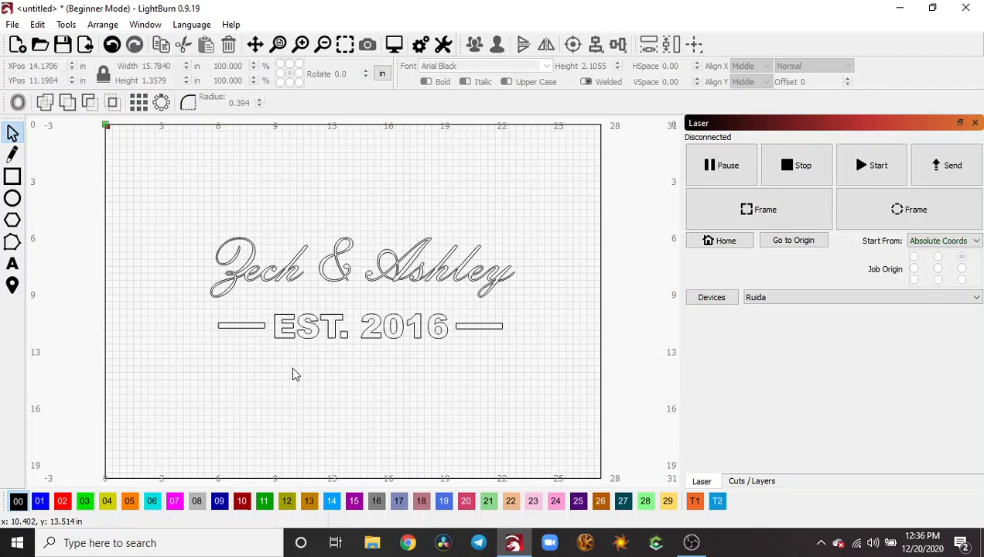
click(276, 331)
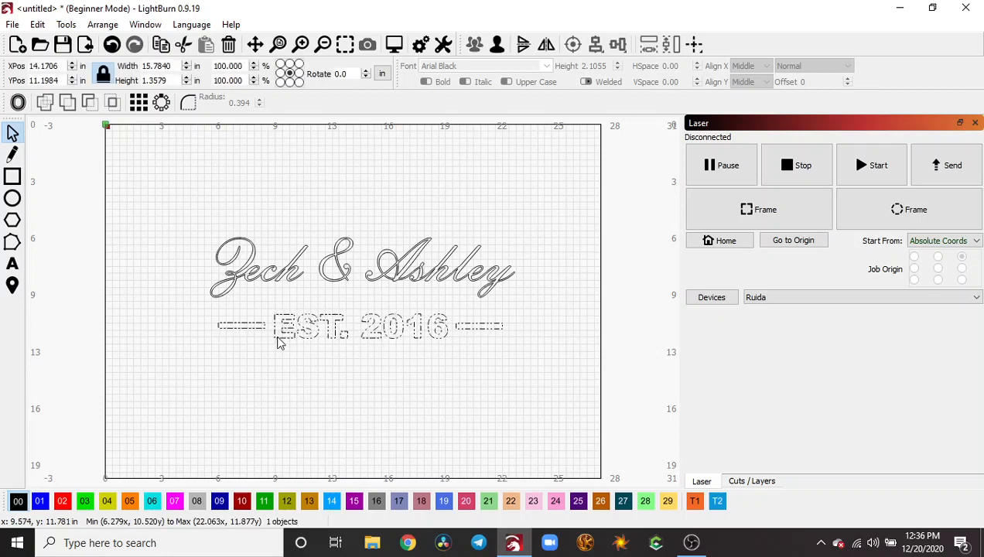
drag(280, 343, 275, 343)
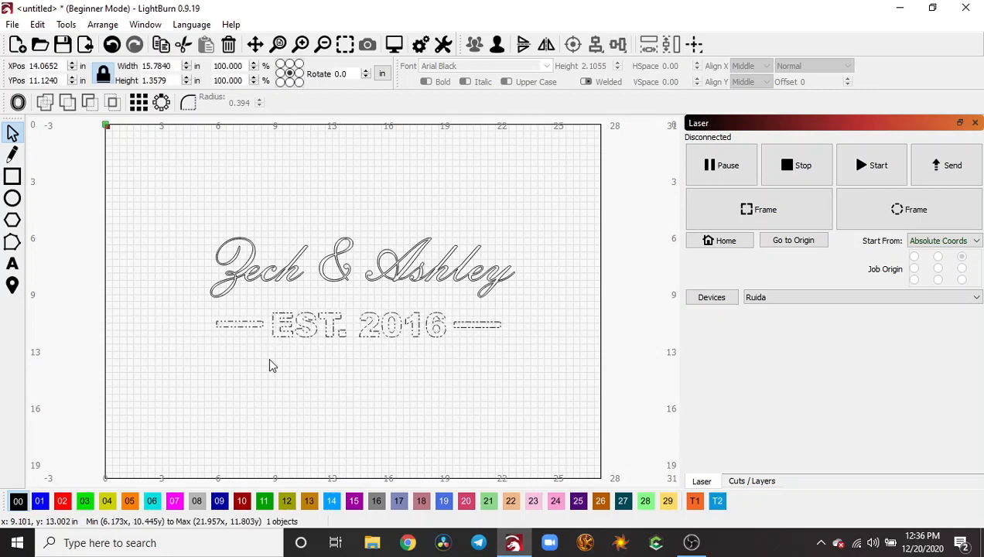
click(269, 359)
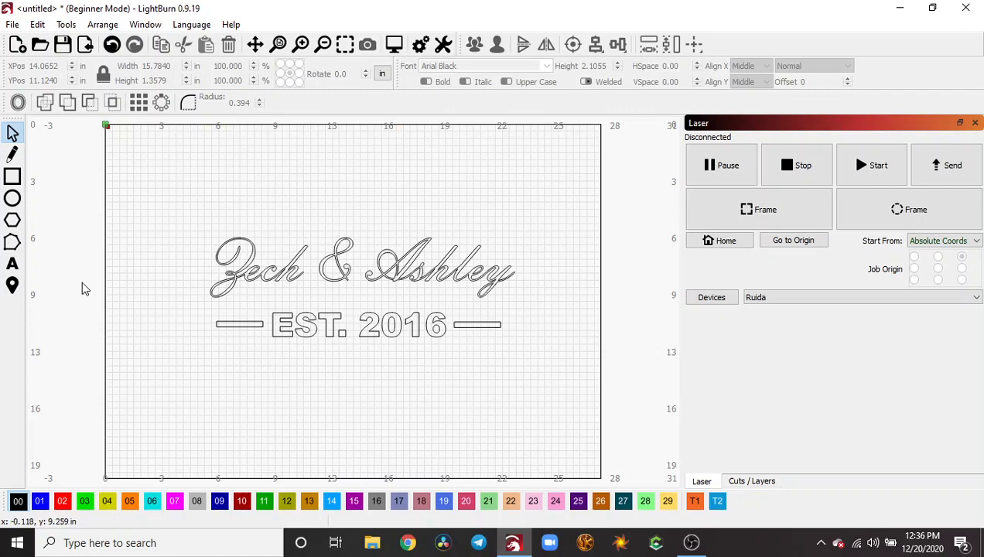
Try a rectangular border about 18.99 by 7.60 in around the names and "EST. 2016" line, and undo it
click(12, 177)
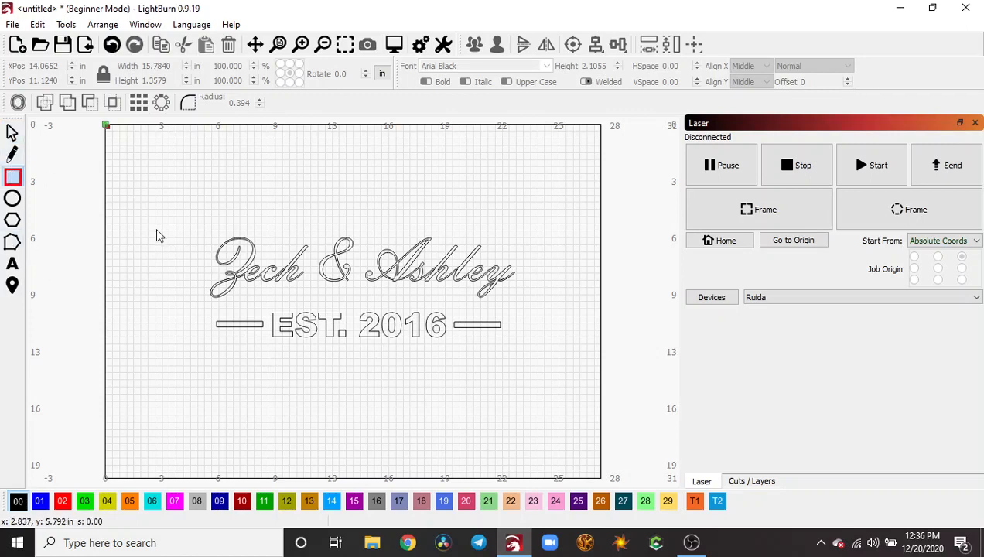
mouse_move(188, 219)
mouse_down()
mouse_move(390, 239)
mouse_move(491, 276)
mouse_move(555, 342)
mouse_move(539, 360)
mouse_move(548, 325)
mouse_move(555, 365)
mouse_move(531, 362)
mouse_up()
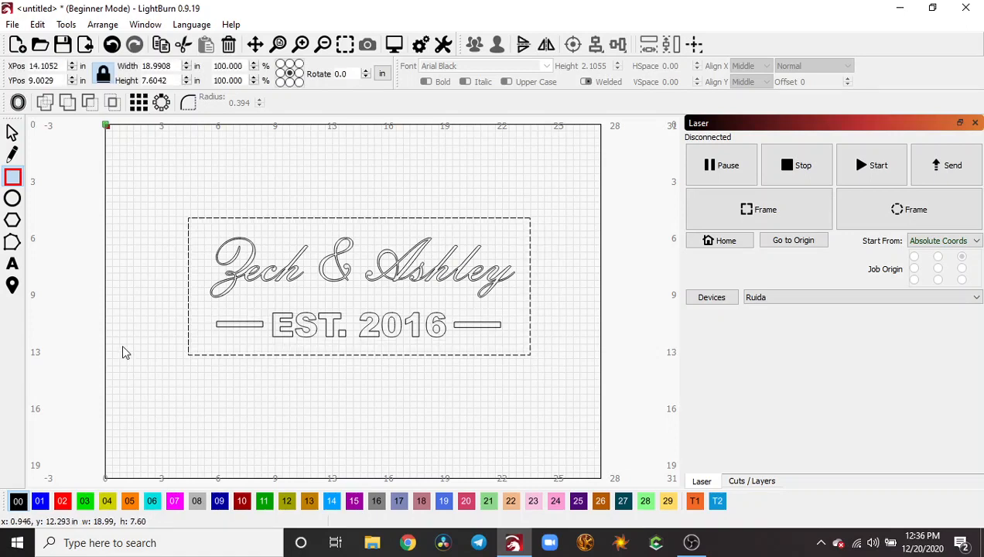
key(Escape)
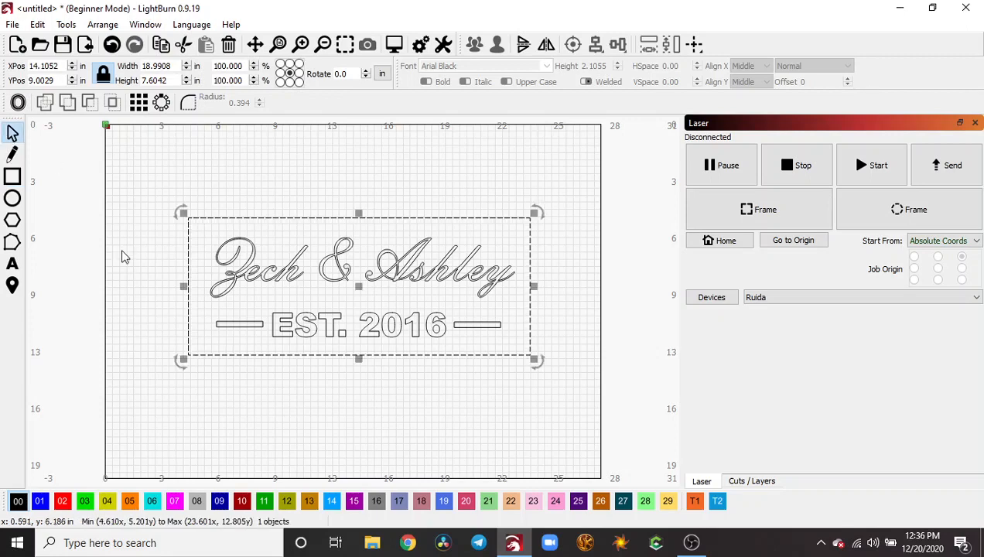
click(134, 306)
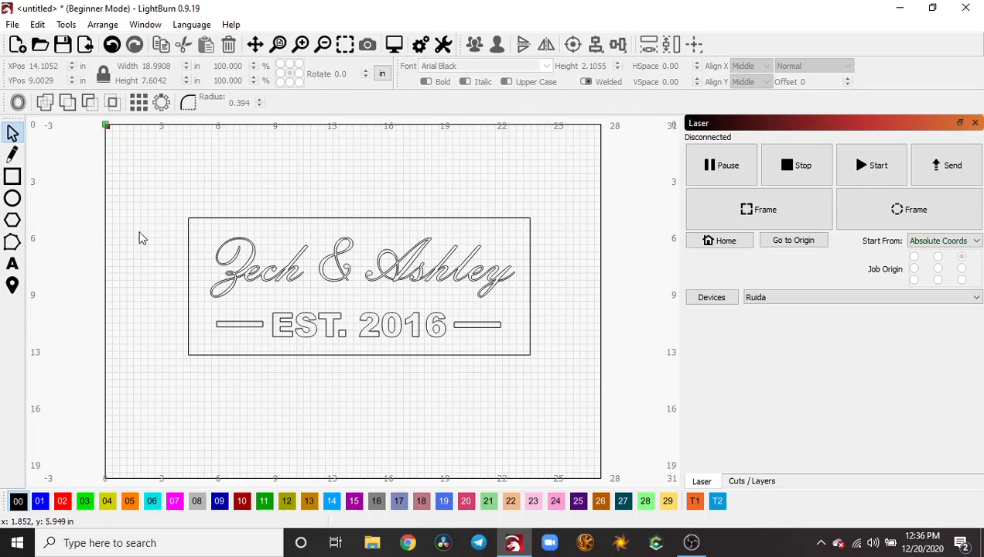
click(112, 47)
click(112, 47)
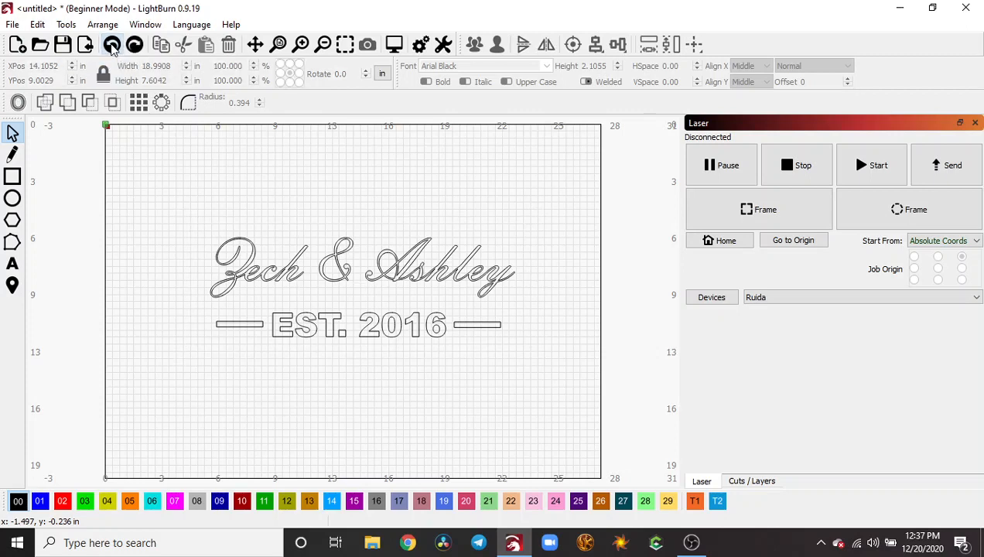
Draw an ellipse around the whole design, scaling it to about 24.65 by 7.30 in and centering it at about X 13.75 in, Y 9.13 in
click(13, 198)
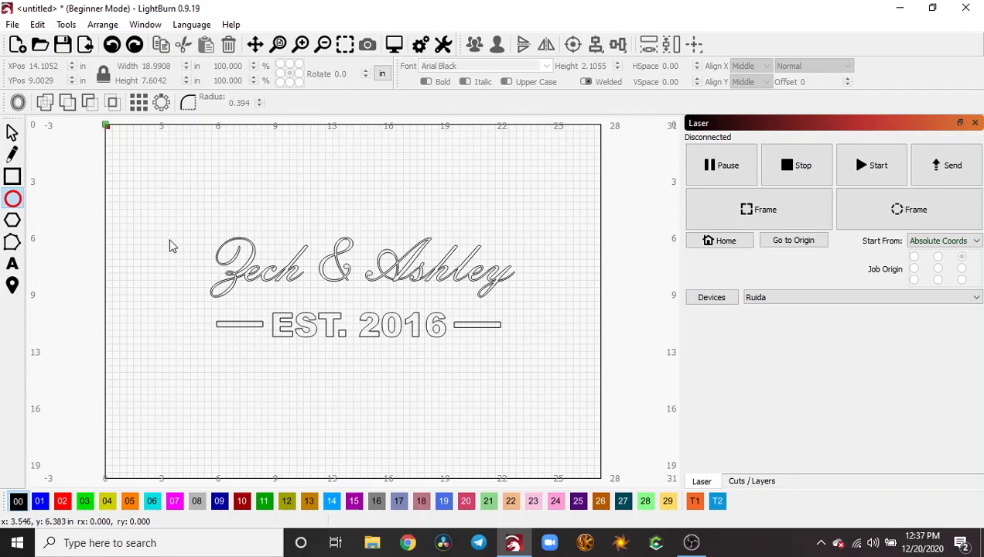
drag(166, 295, 572, 173)
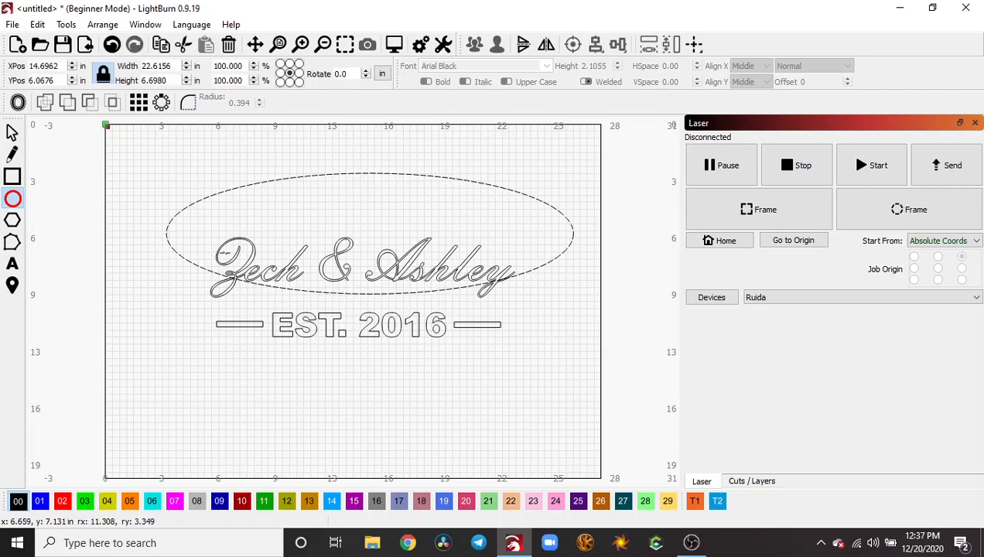
click(13, 135)
drag(180, 249, 133, 360)
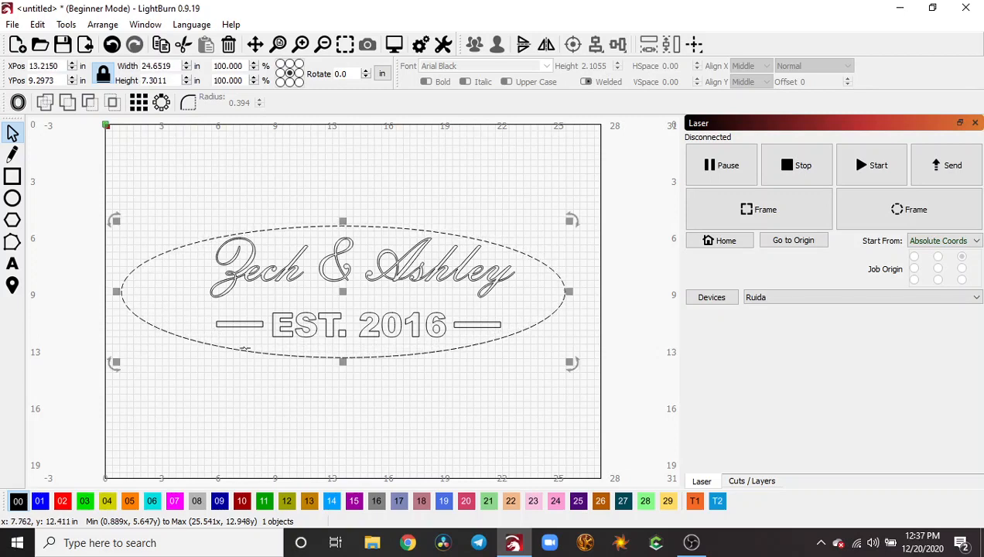
drag(245, 349, 258, 354)
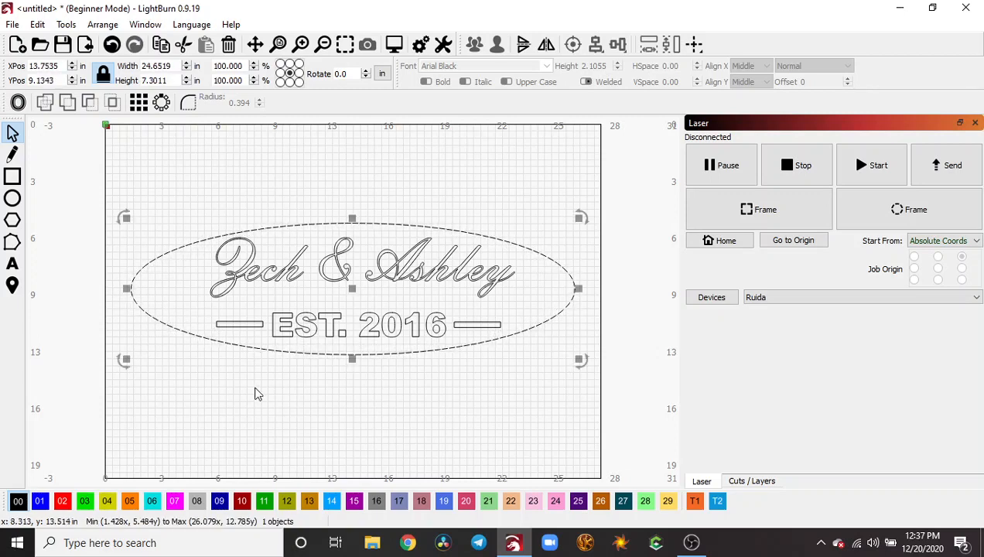
click(256, 413)
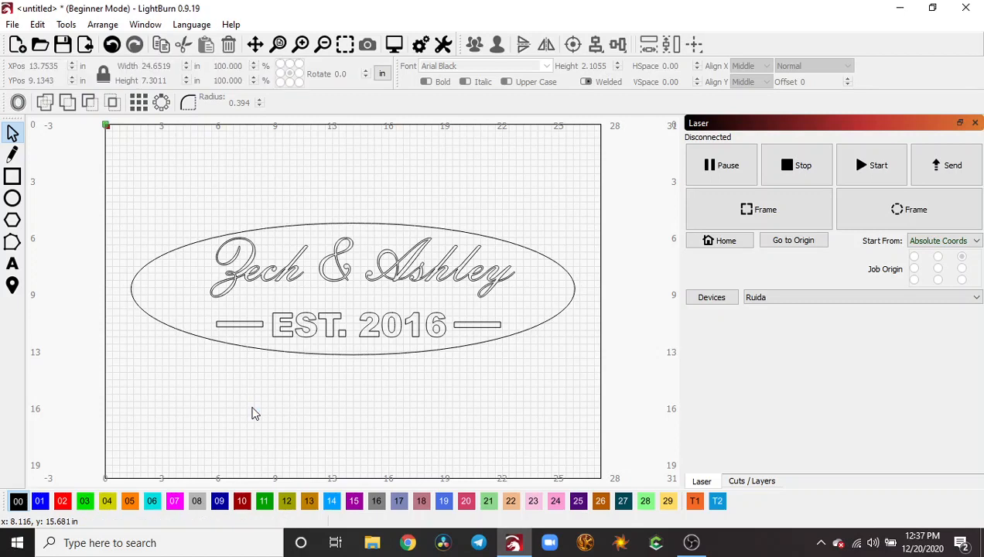
Undo the ellipse's moves, resizing and creation
click(112, 45)
click(112, 45)
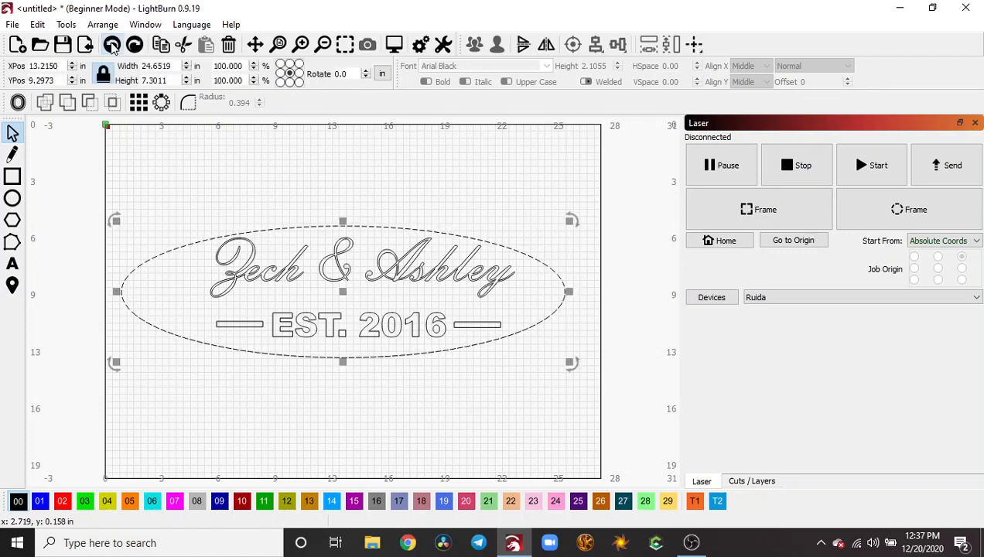
click(113, 45)
click(112, 45)
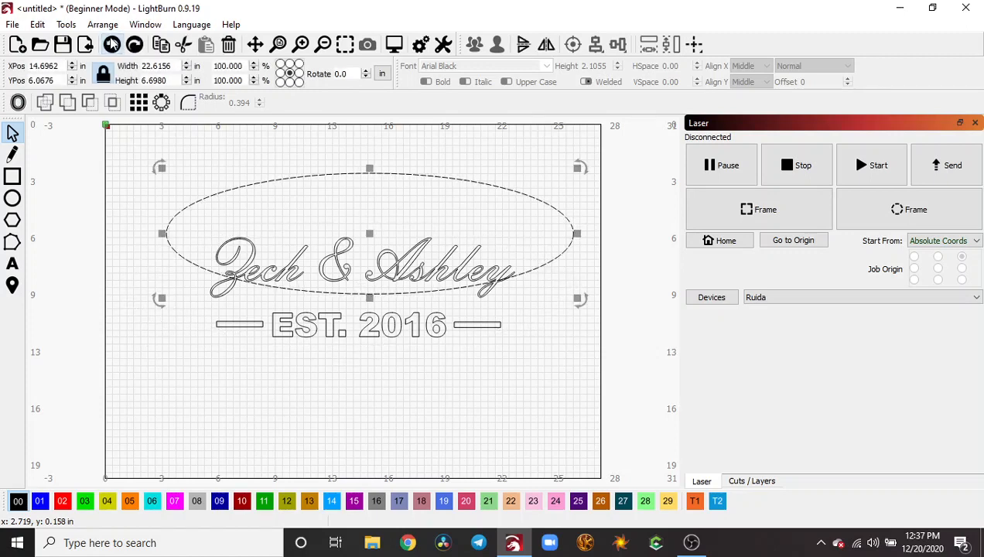
click(112, 44)
click(112, 45)
click(112, 45)
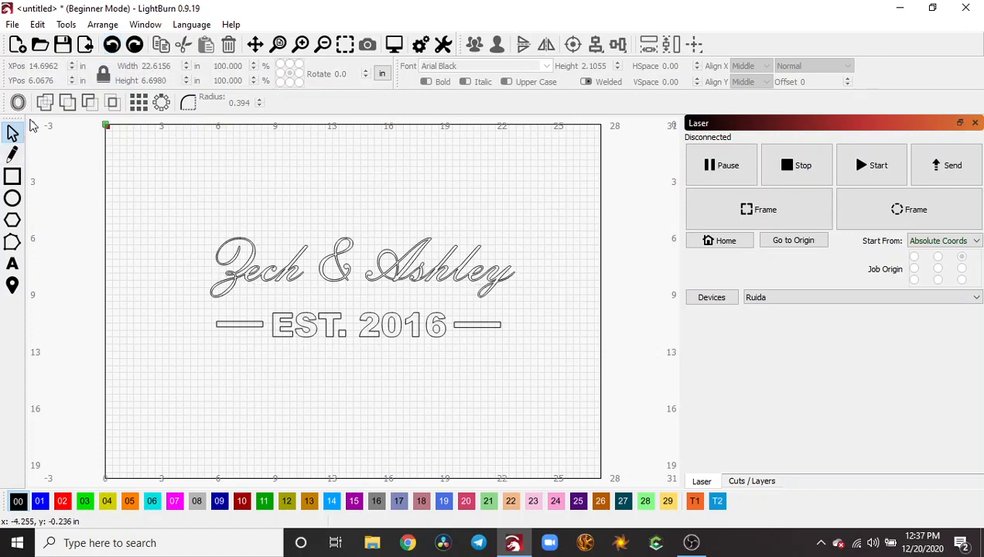
Draw a rectangular border about 19.23 by 6.30 in around the names and the "EST. 2016" line
click(13, 178)
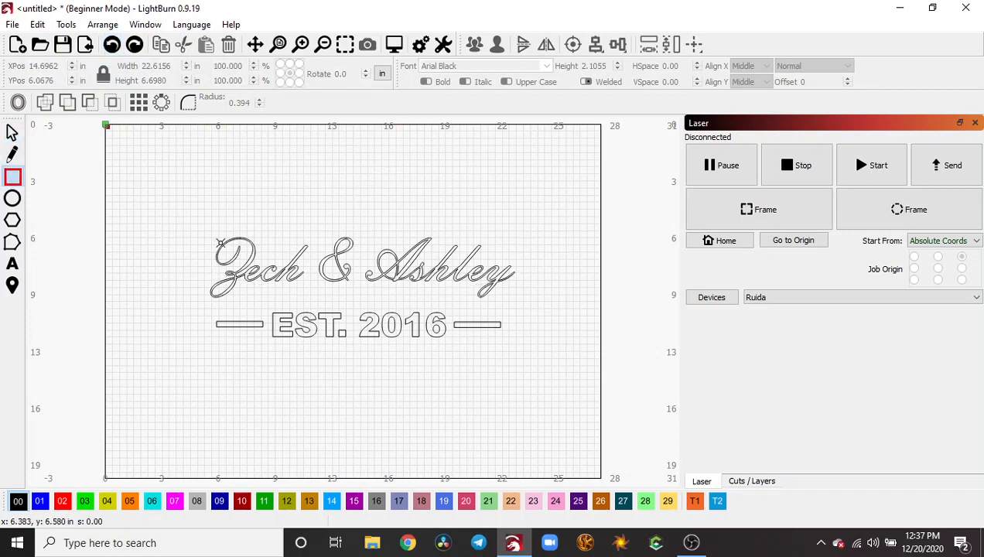
mouse_move(185, 232)
mouse_down()
mouse_move(340, 289)
mouse_move(514, 331)
mouse_move(531, 344)
mouse_up()
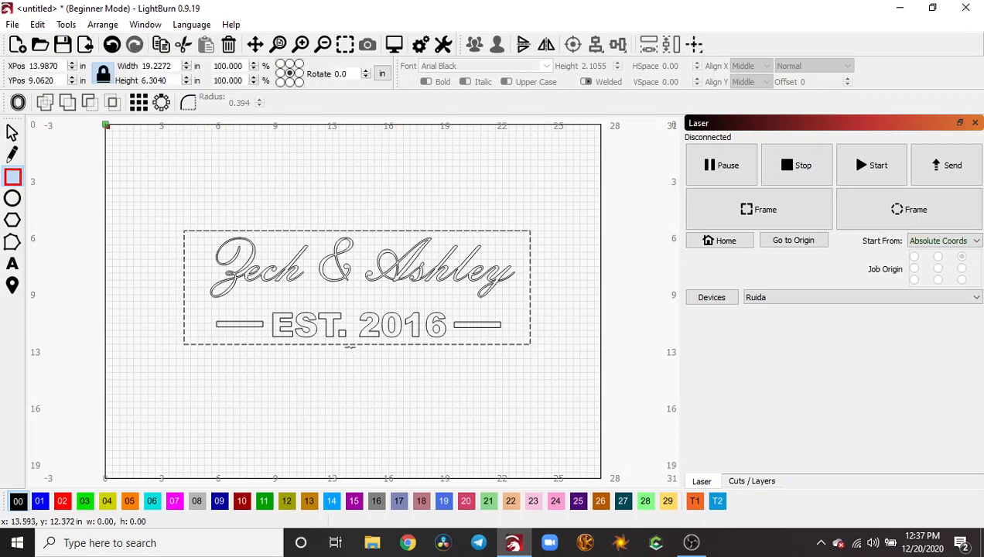
click(10, 133)
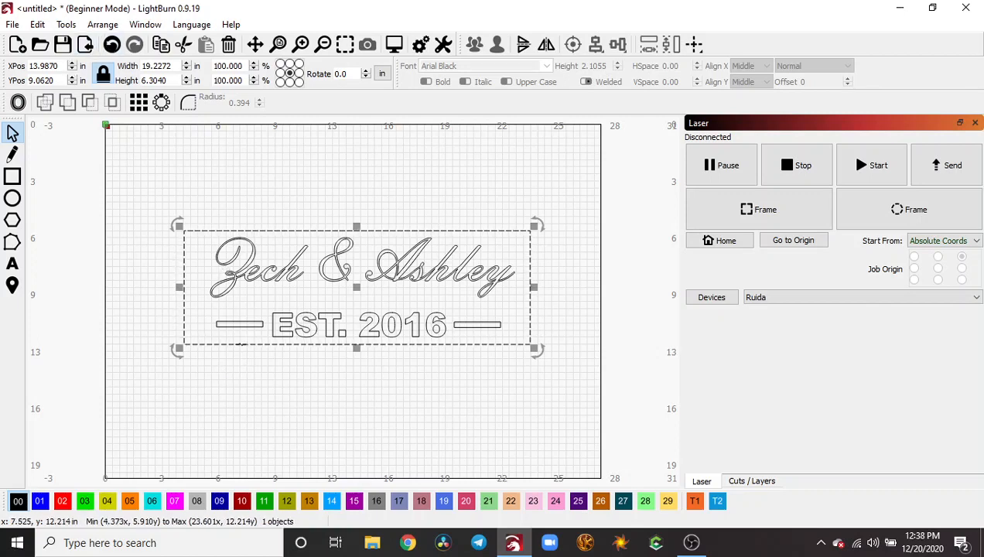
right_click(240, 344)
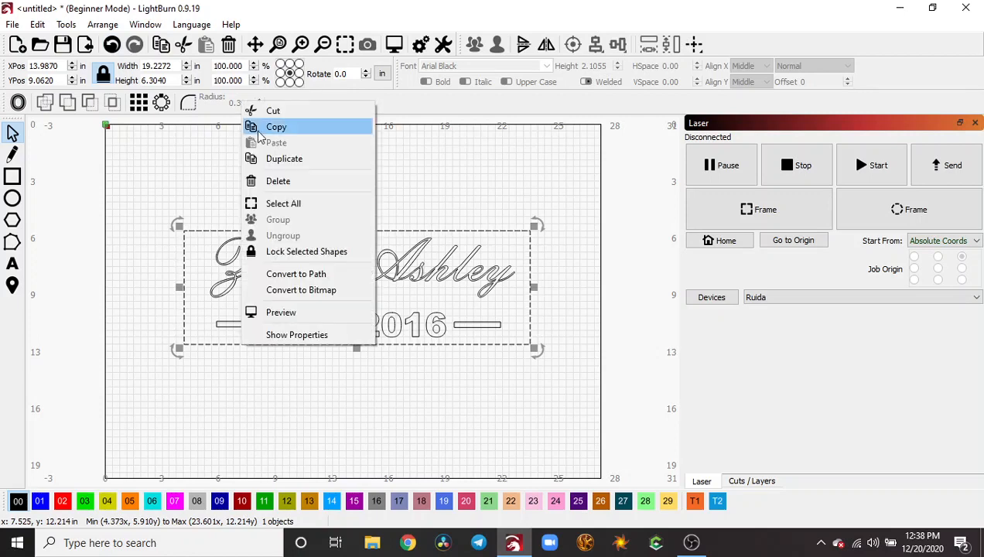
key(Escape)
key(Escape)
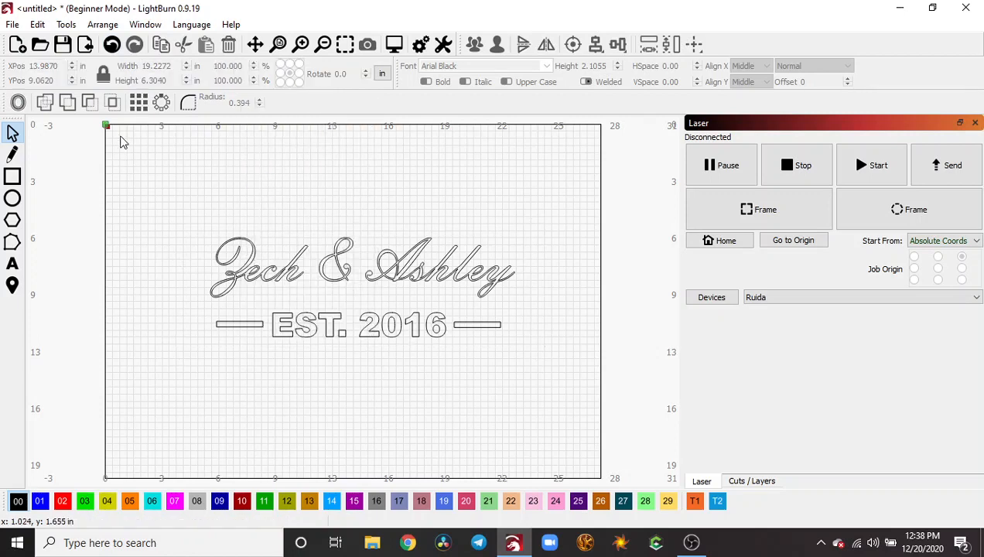
click(117, 46)
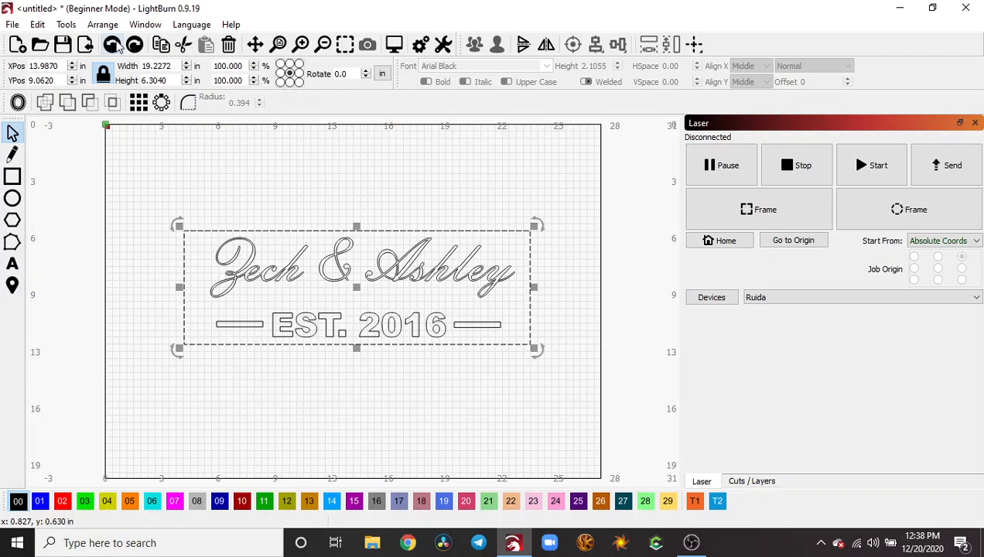
click(164, 195)
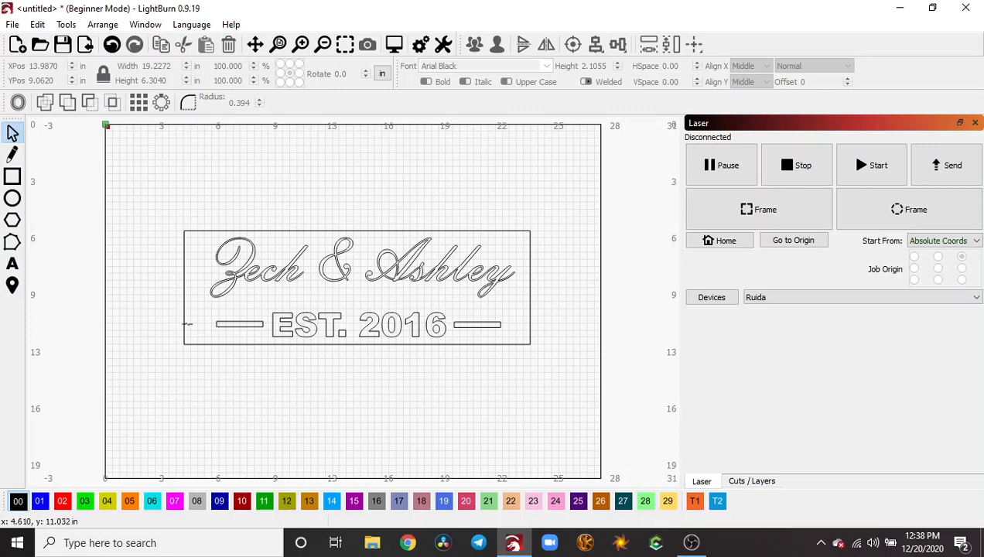
Assign the script names to layer 05 and the "EST. 2016" line with its two bars to layer 07
click(225, 283)
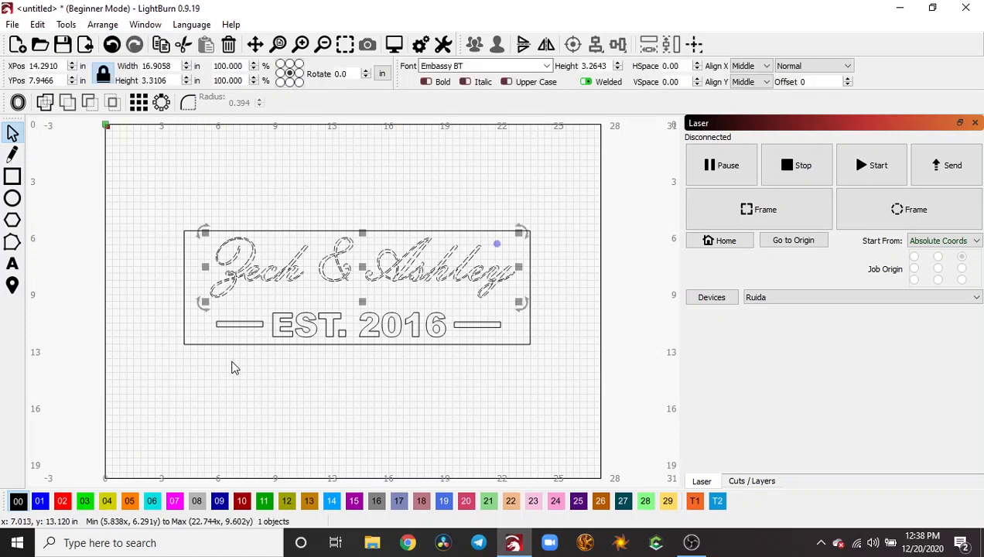
click(131, 501)
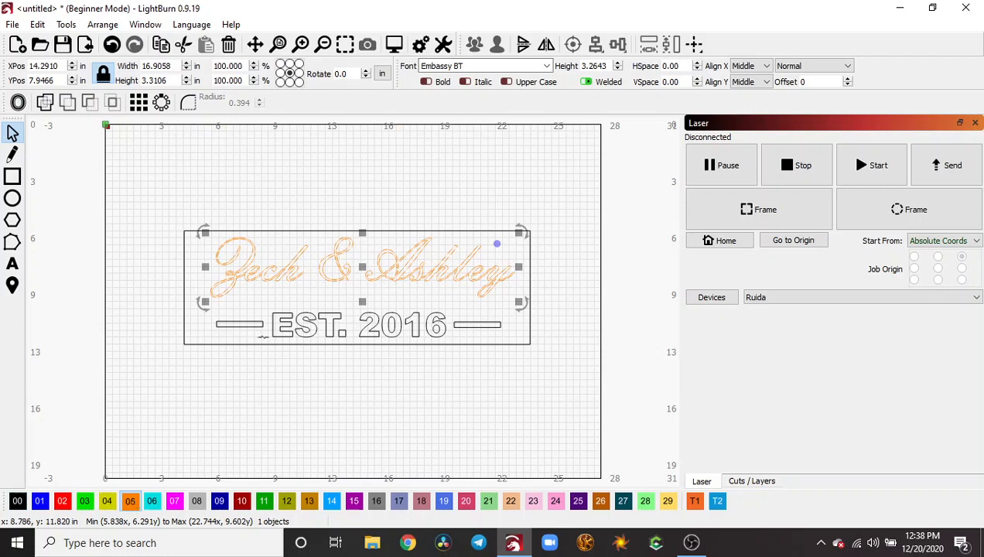
click(276, 327)
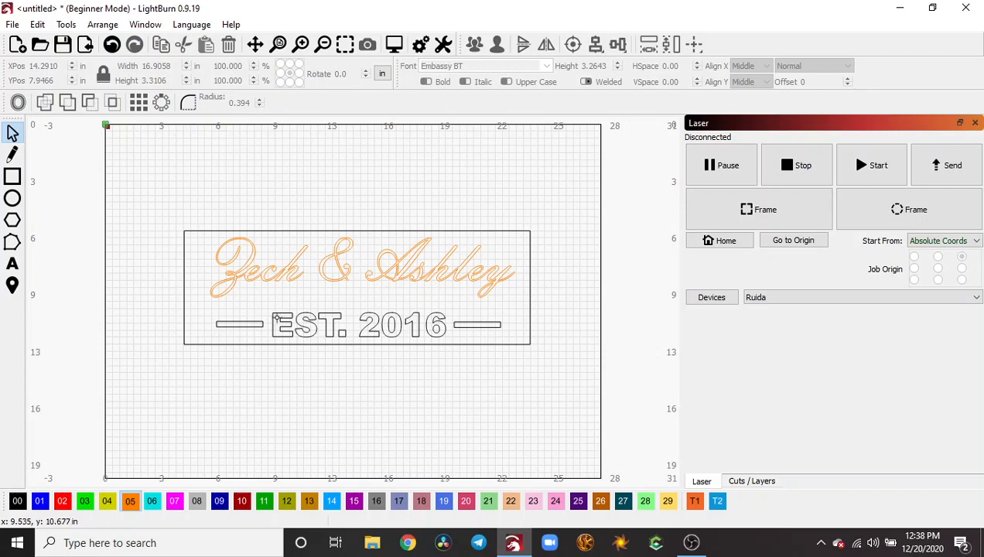
click(273, 319)
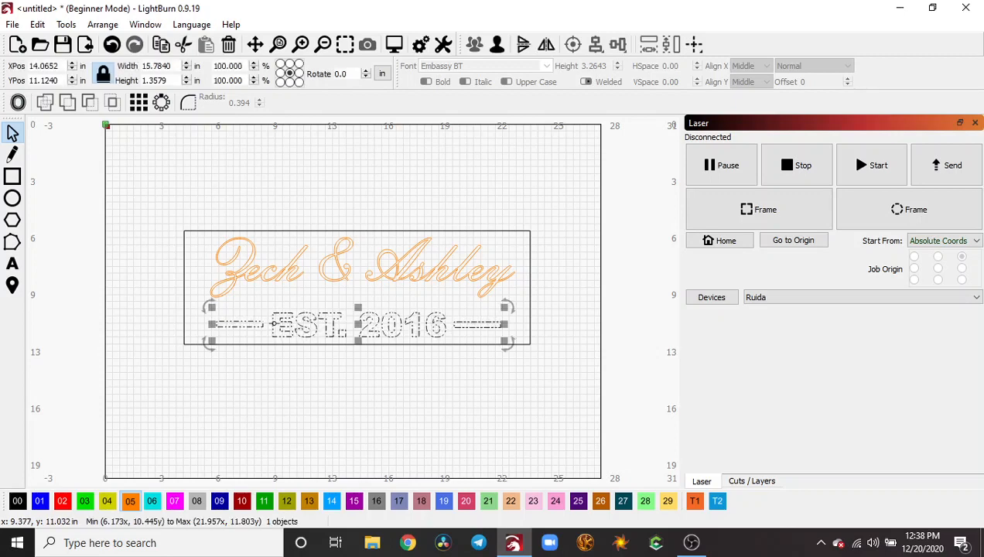
click(176, 500)
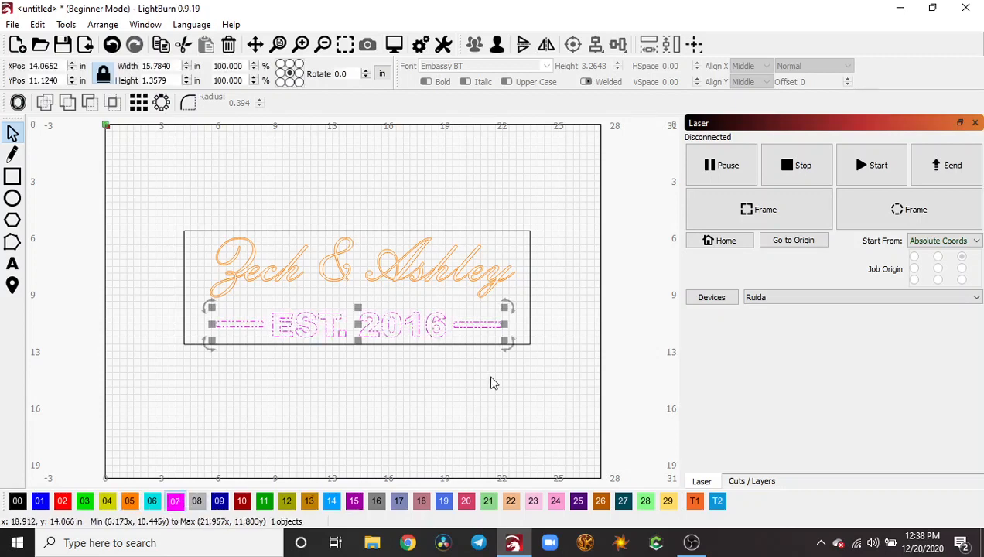
Set layer 05's cut mode to Fill+Line and its maximum power to 40%
click(754, 481)
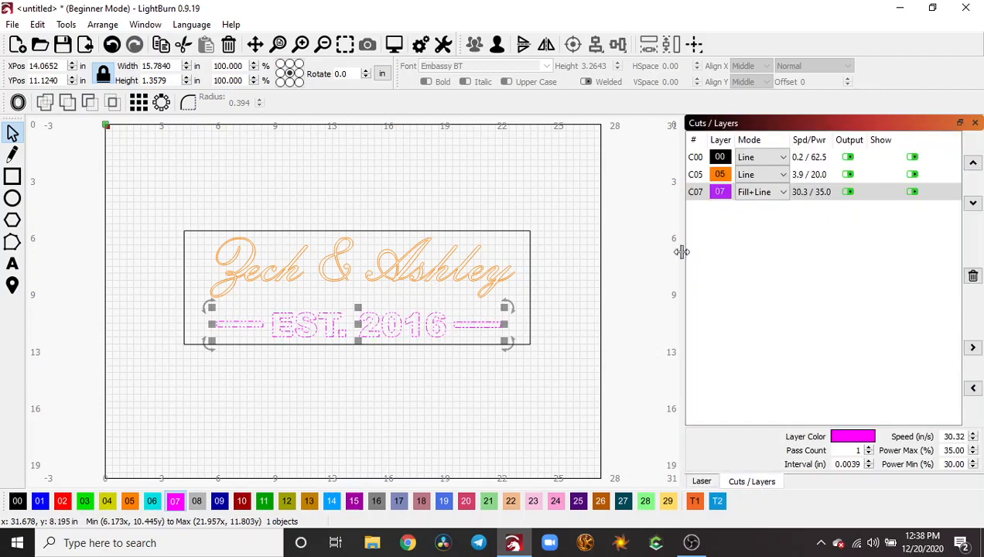
click(722, 177)
double_click(722, 176)
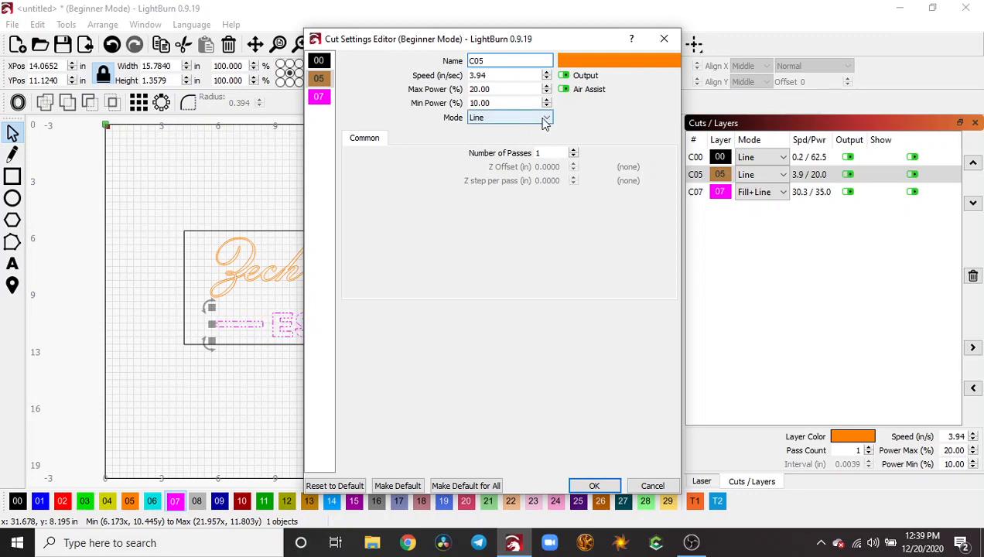
click(545, 117)
click(540, 148)
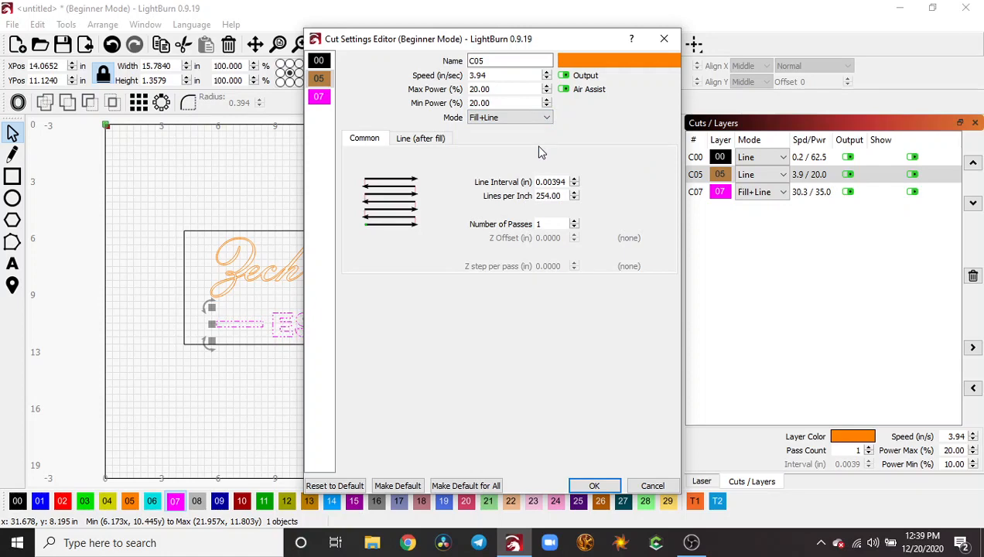
click(547, 94)
click(547, 93)
click(547, 94)
click(546, 94)
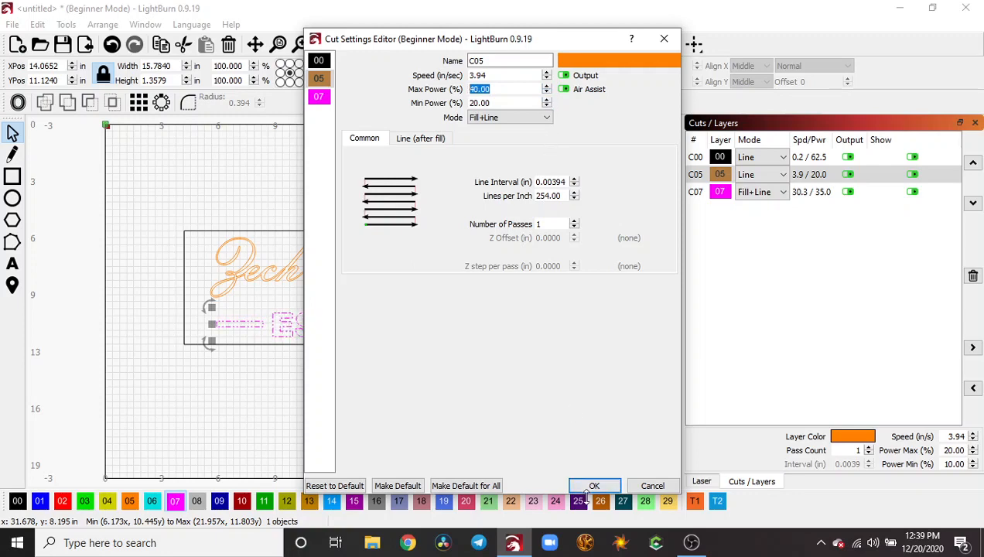
Raise layer 05's speed to 10.04 in/s and apply the cut settings
click(547, 71)
click(547, 71)
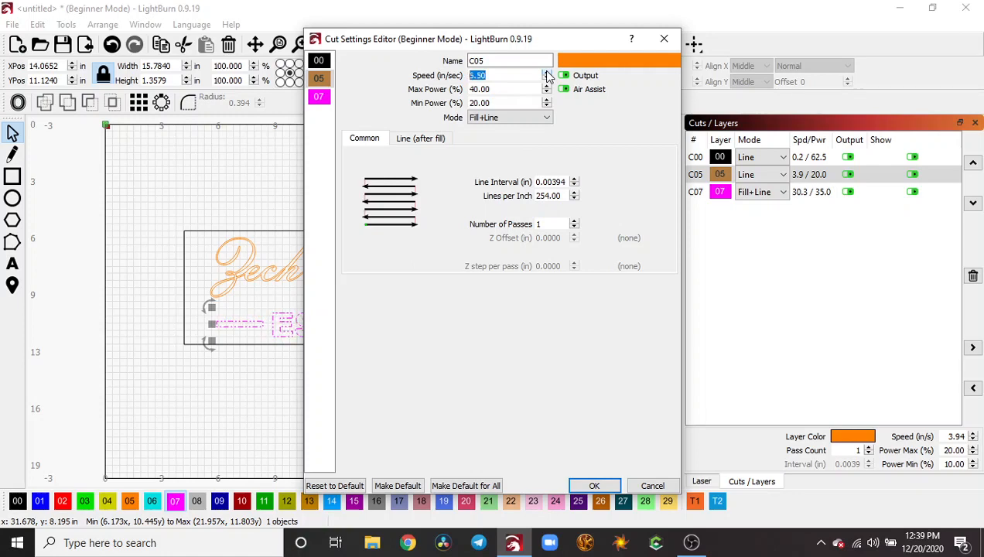
click(547, 72)
click(547, 71)
click(547, 71)
click(547, 72)
click(547, 72)
click(547, 72)
click(547, 72)
click(546, 72)
click(577, 488)
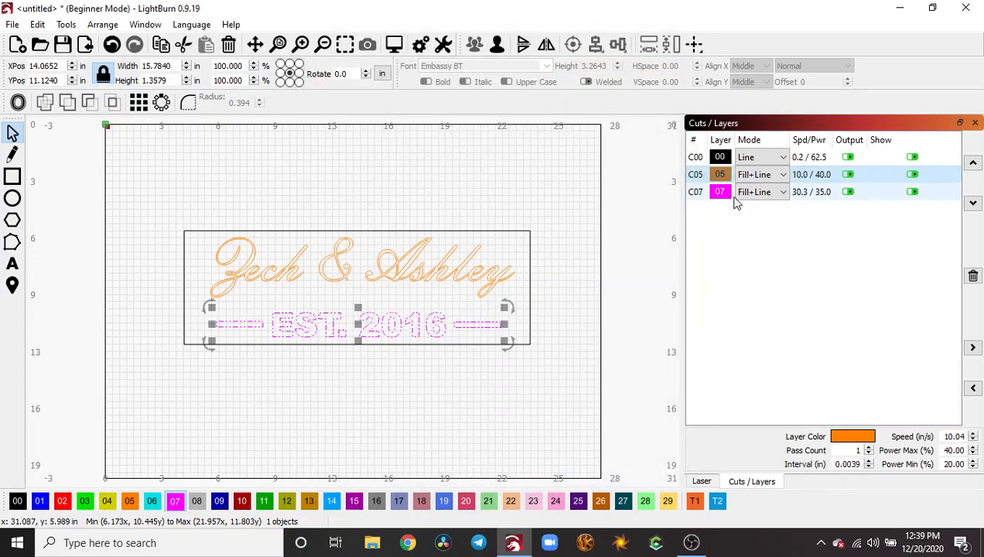
Review the cut settings of layer 07, including its speed, power, mode and line interval
click(729, 199)
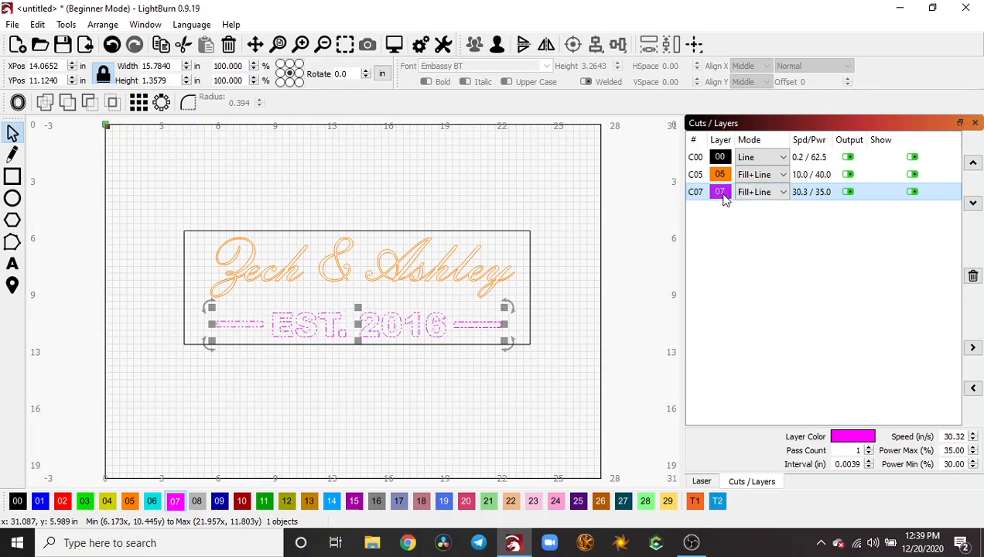
double_click(724, 198)
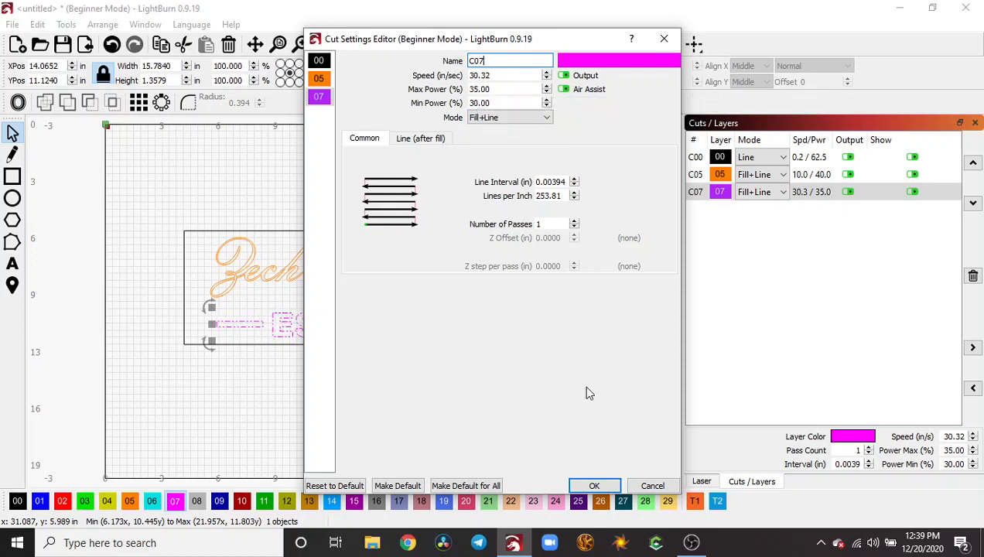
click(593, 486)
click(334, 405)
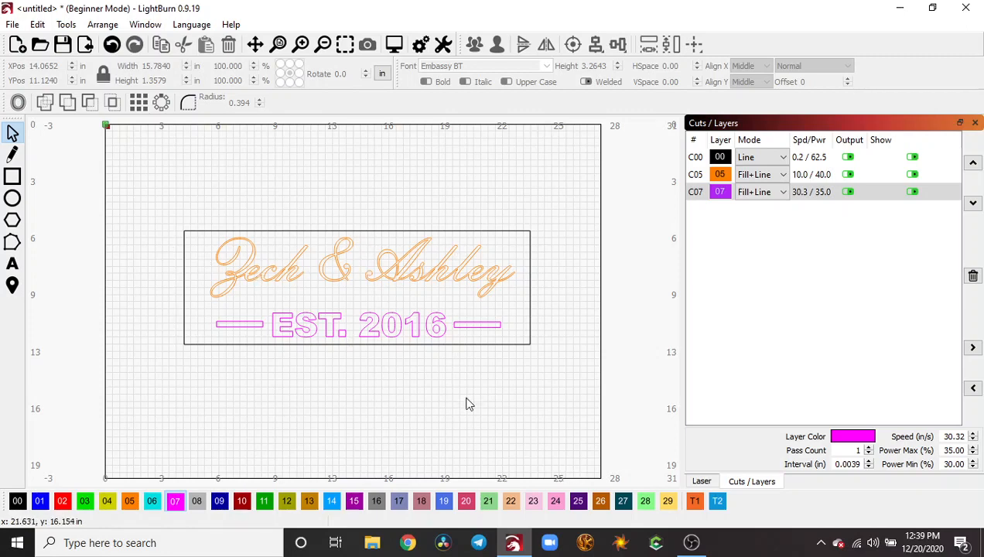
Group the script names with the "EST. 2016" line and bars, leaving the rectangular border out
drag(199, 246, 494, 330)
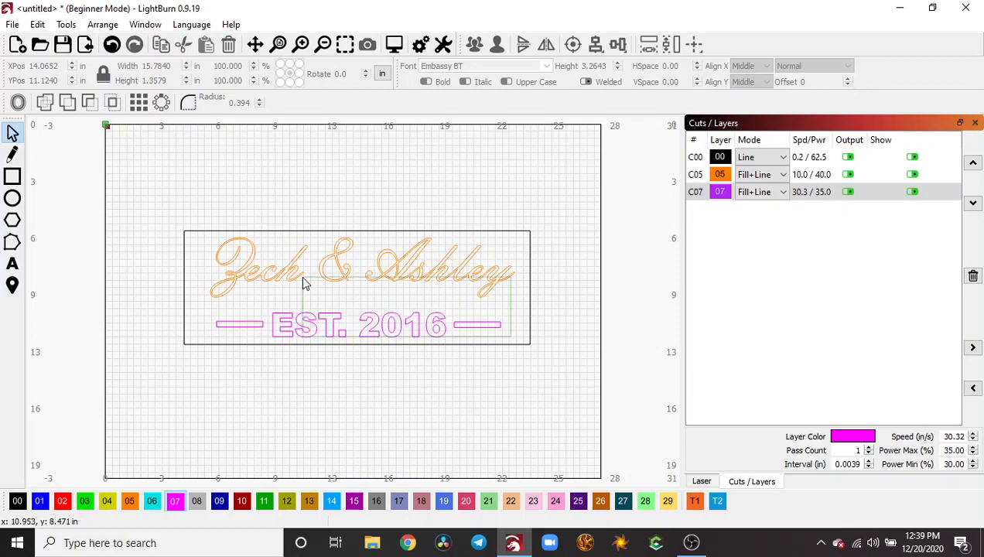
click(204, 239)
right_click(240, 278)
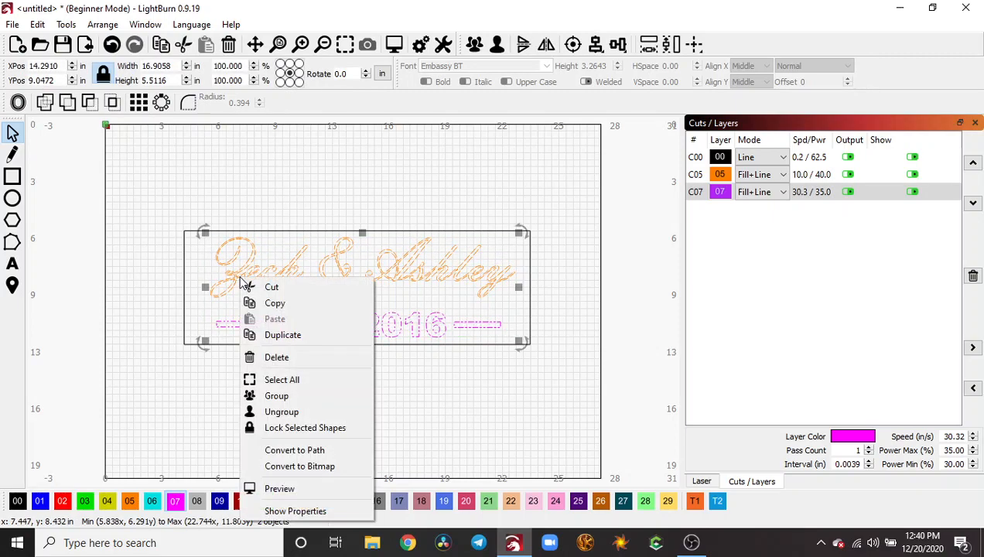
click(276, 397)
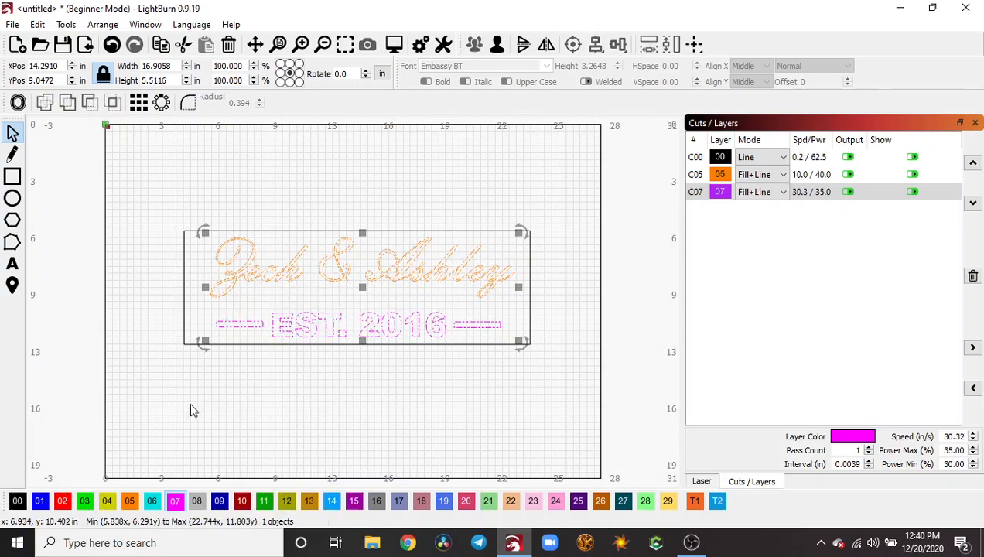
click(180, 452)
Assign the whole group of names and "EST. 2016" line to layer 07
click(238, 256)
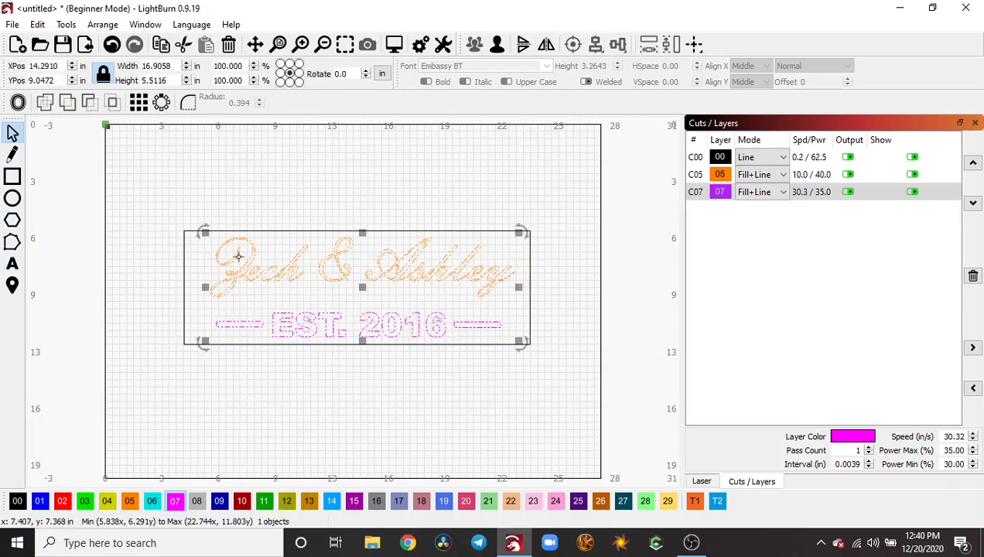
click(174, 502)
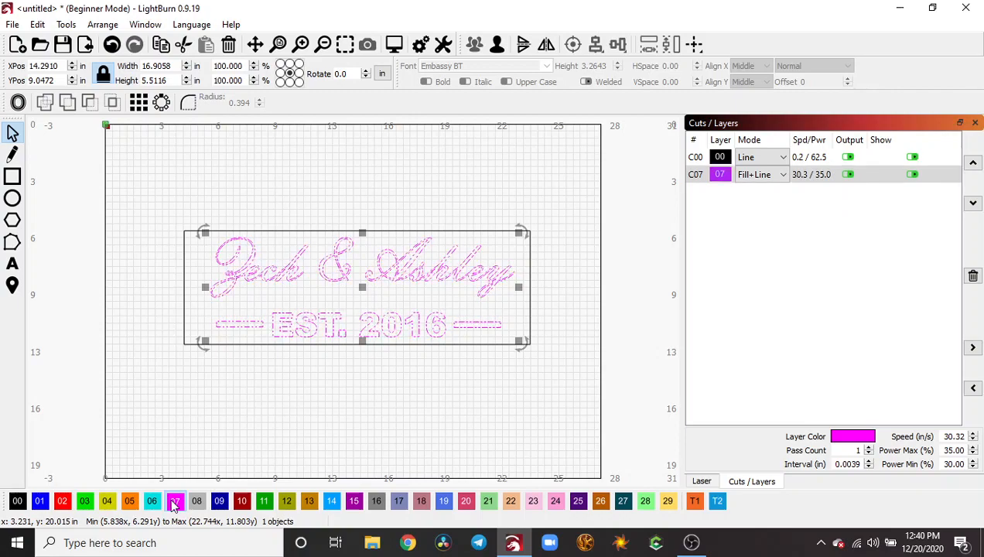
click(258, 465)
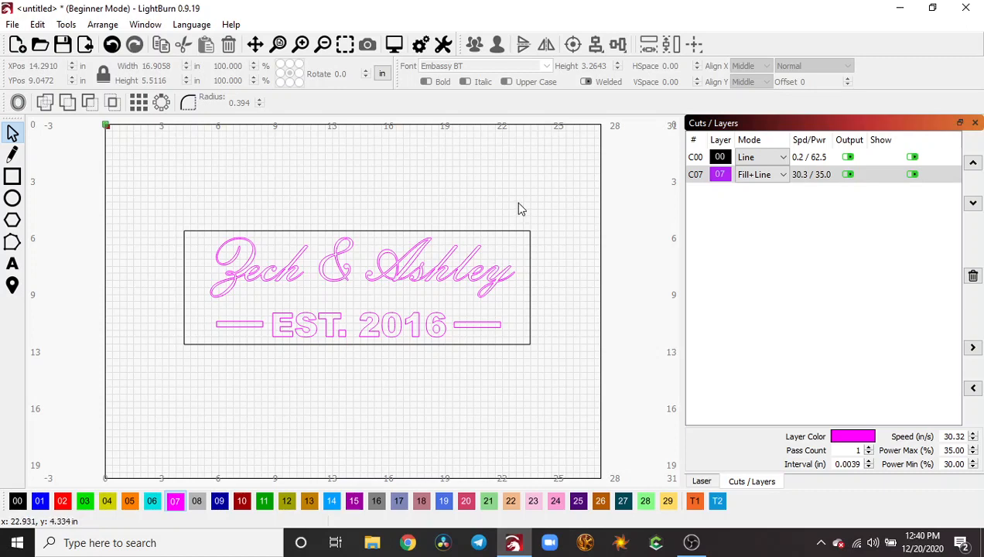
Review the cut settings of the border's layer 00, including its speed, power and mode
click(724, 164)
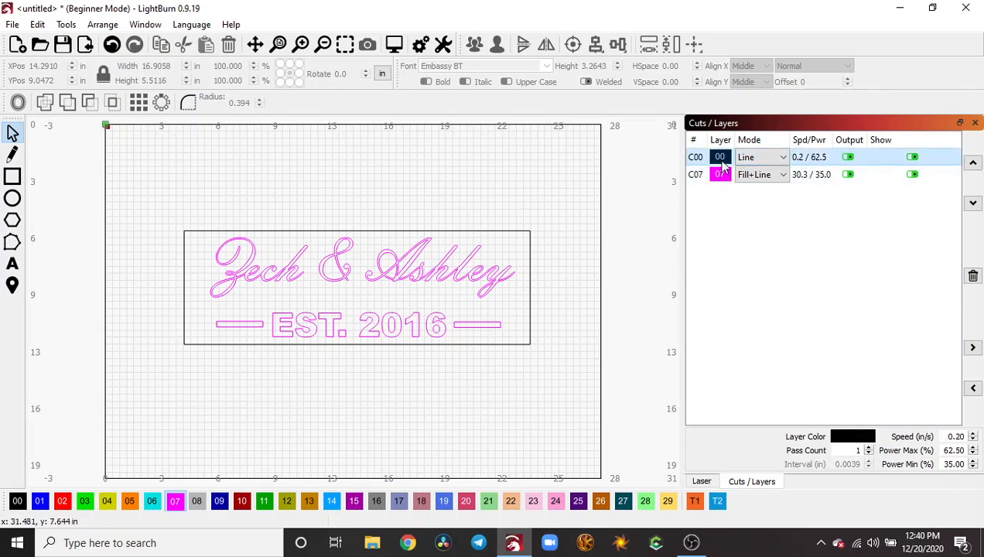
double_click(725, 162)
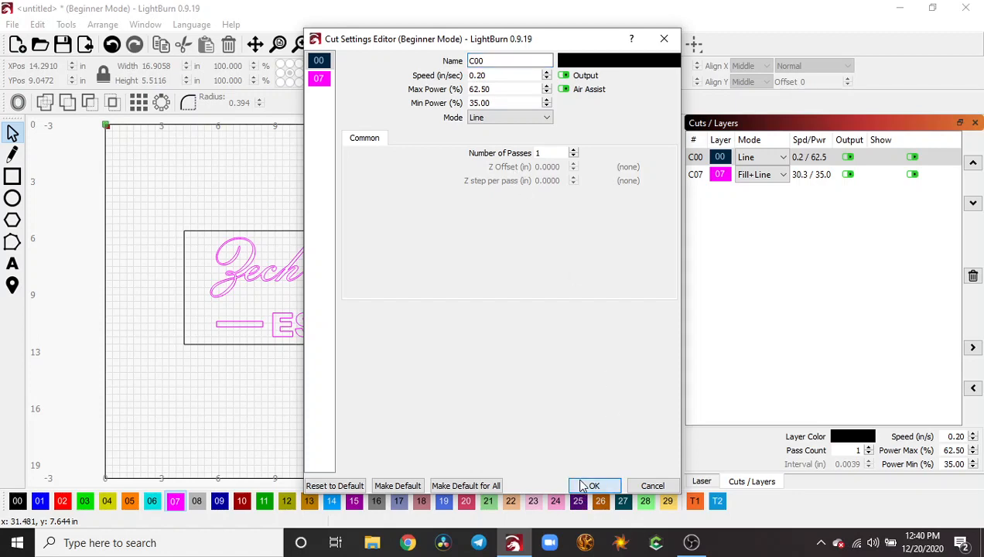
click(591, 485)
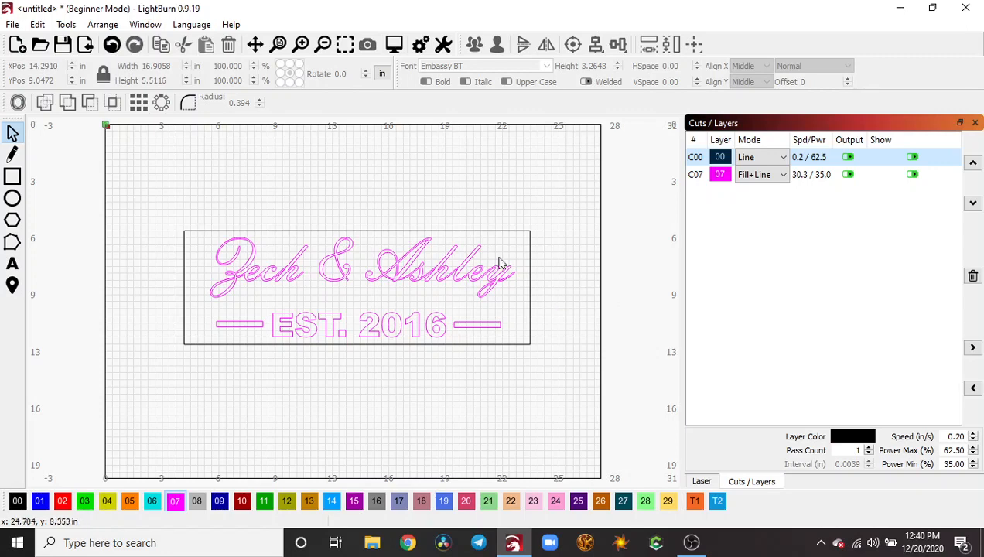
Try to frame the job by tracing its rectangular boundary with the laser head
click(706, 483)
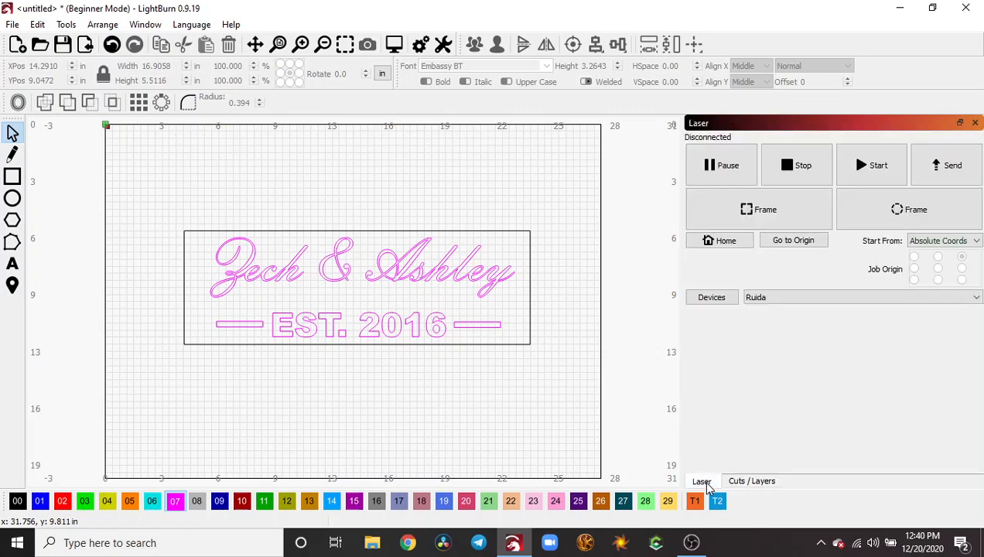
click(738, 217)
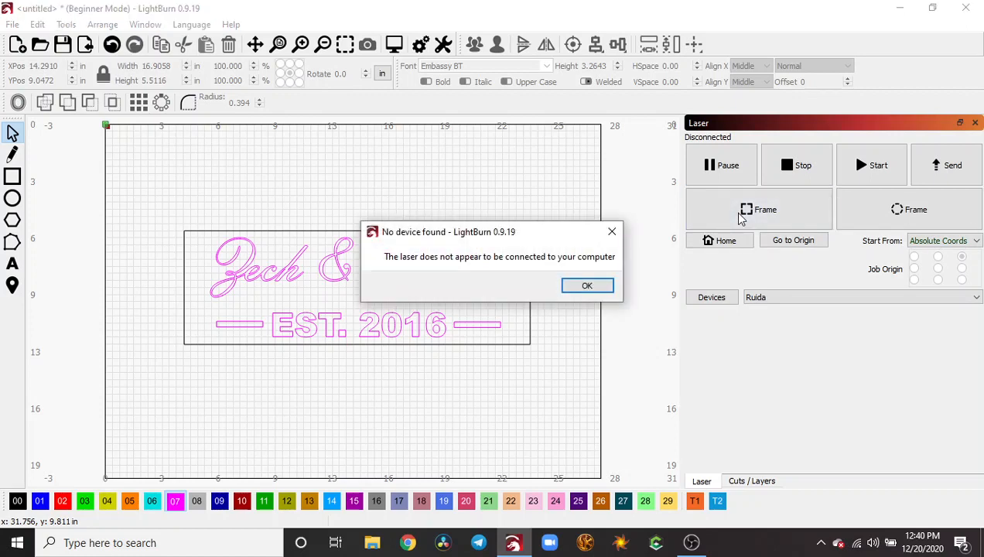
click(590, 286)
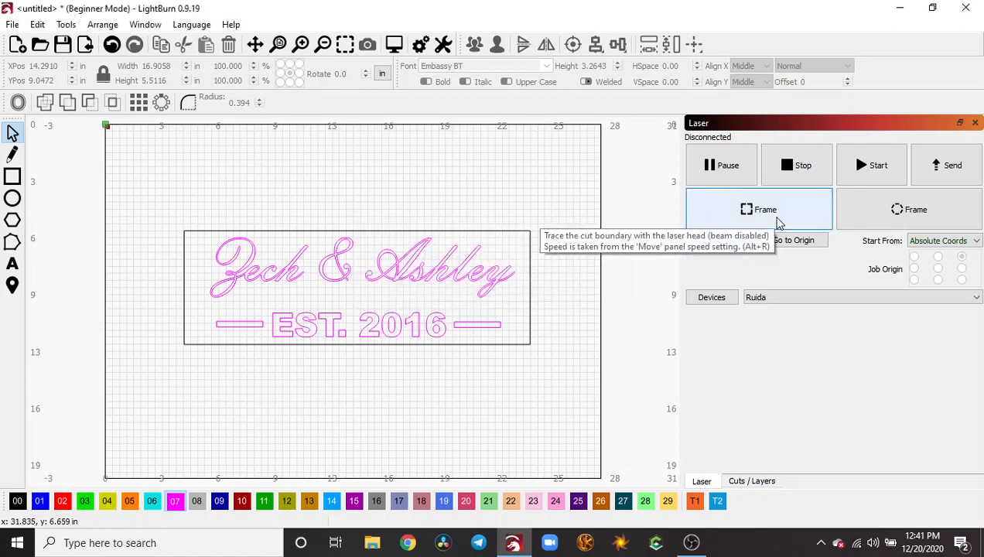